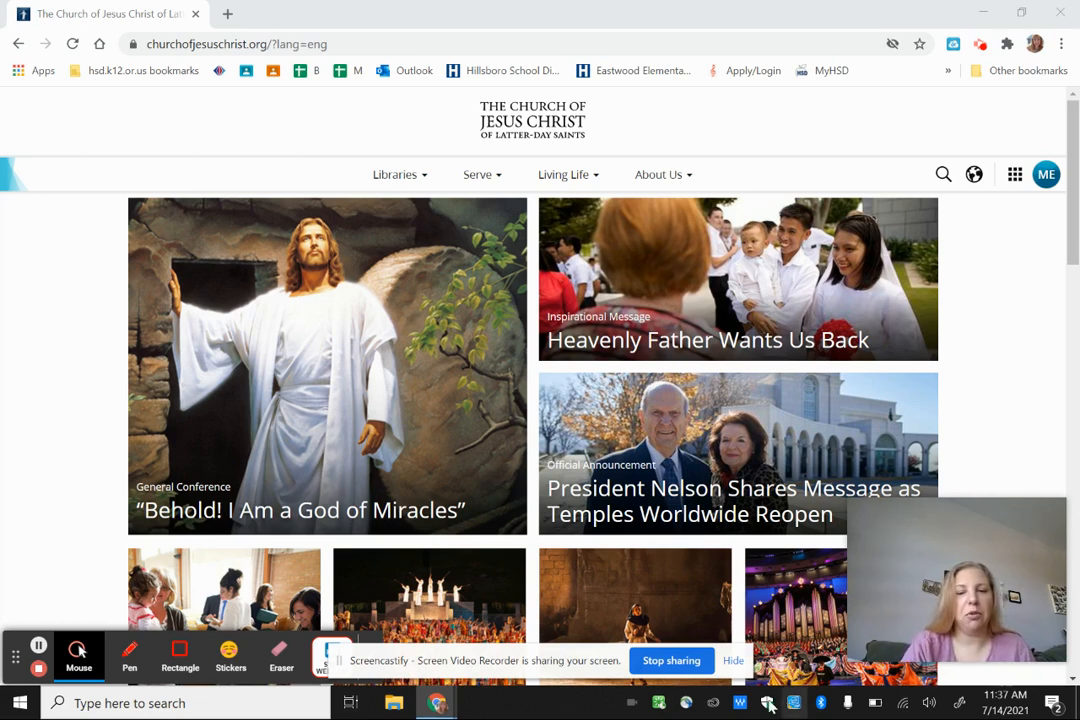
pyautogui.click(733, 660)
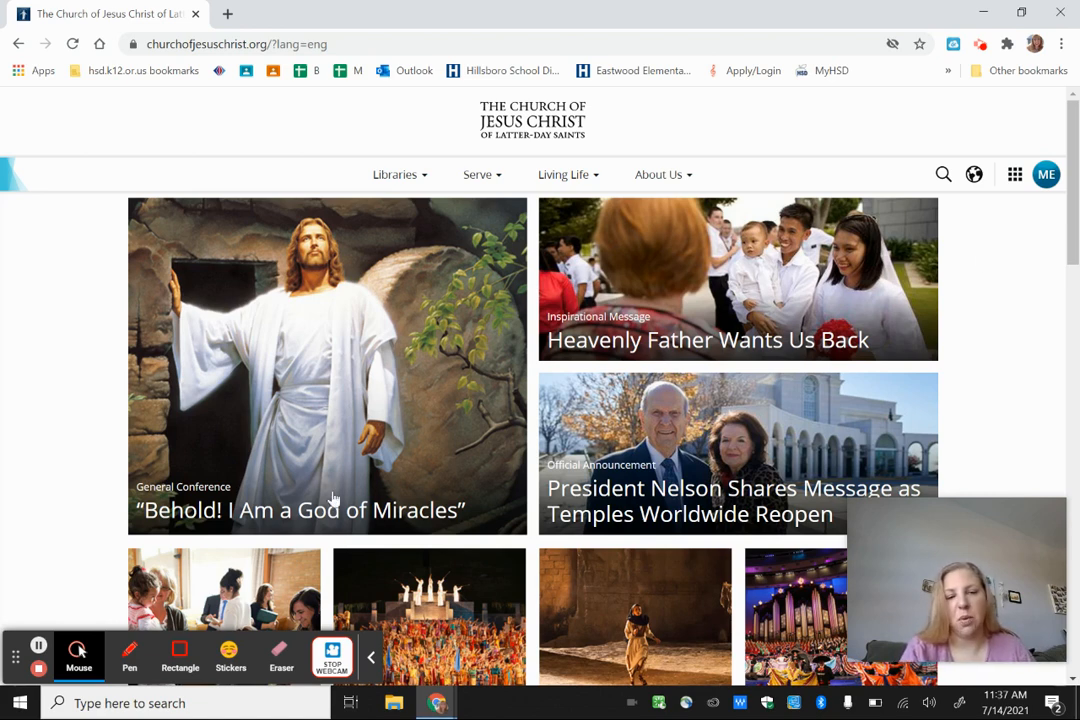
pyautogui.click(38, 648)
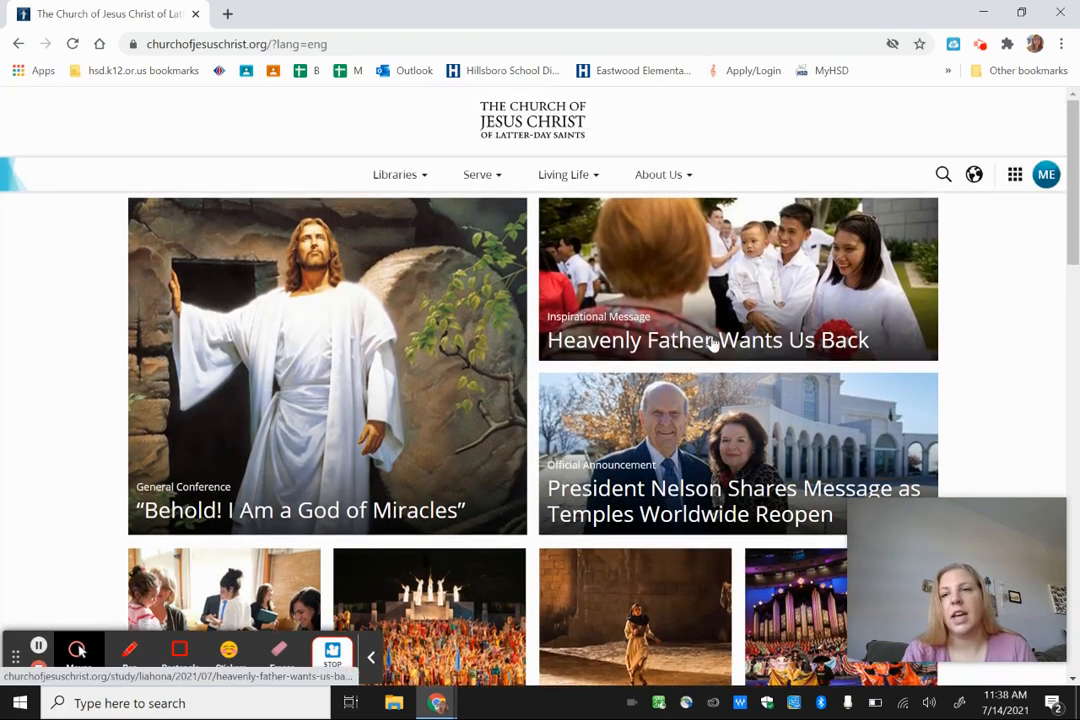
# - Open Leader and Clerk Resources from the church website's list of tools
pyautogui.click(1015, 176)
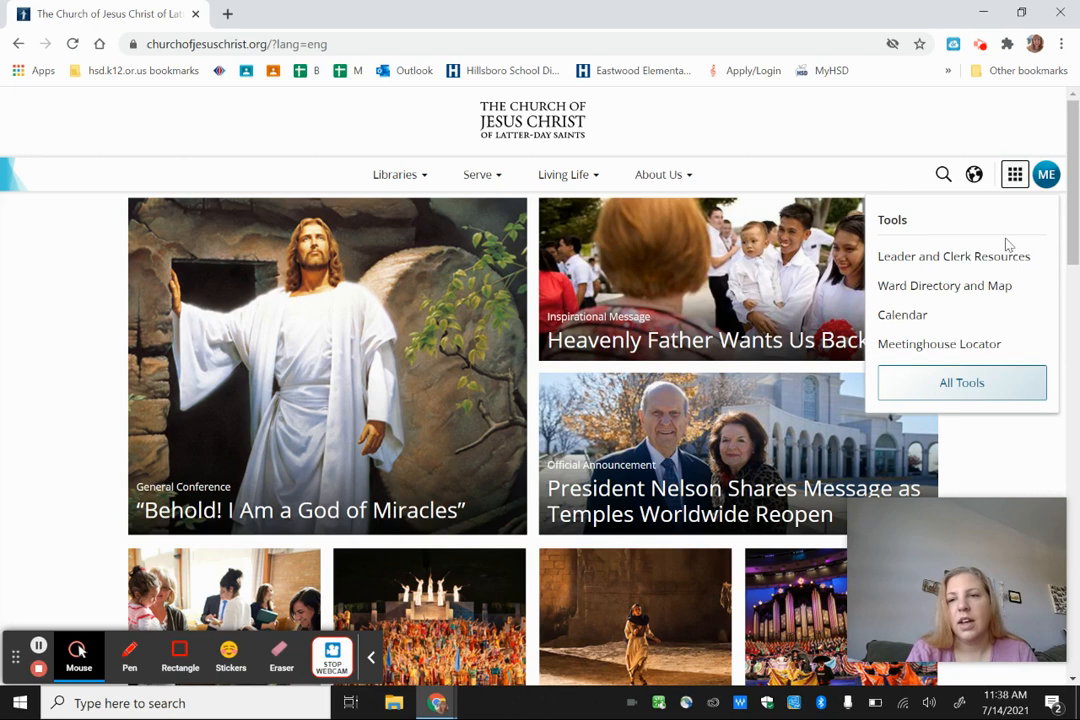
pyautogui.click(911, 262)
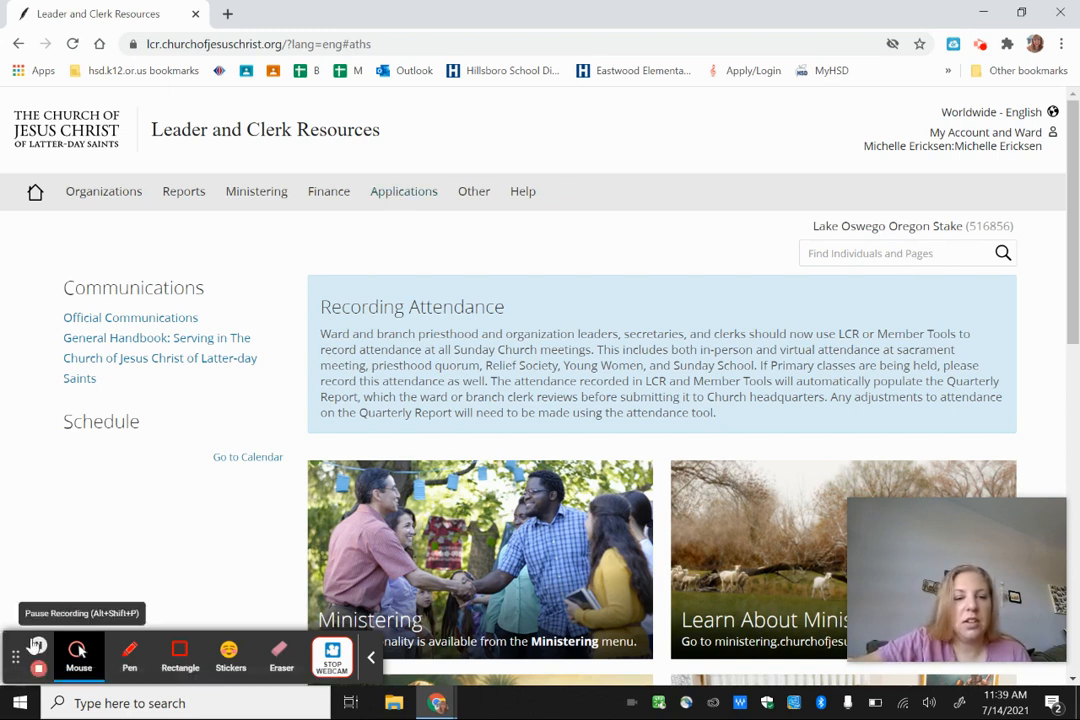
pyautogui.click(38, 646)
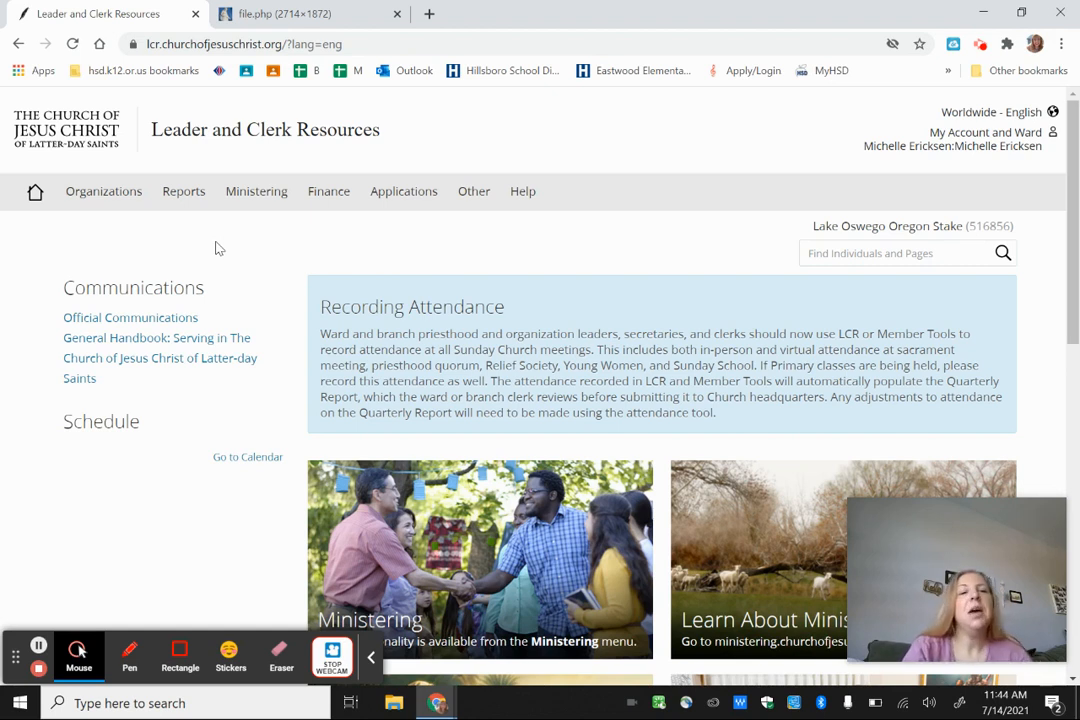
# - Review the available reports and the example image of the Class And Quorum Attendance report
pyautogui.click(183, 199)
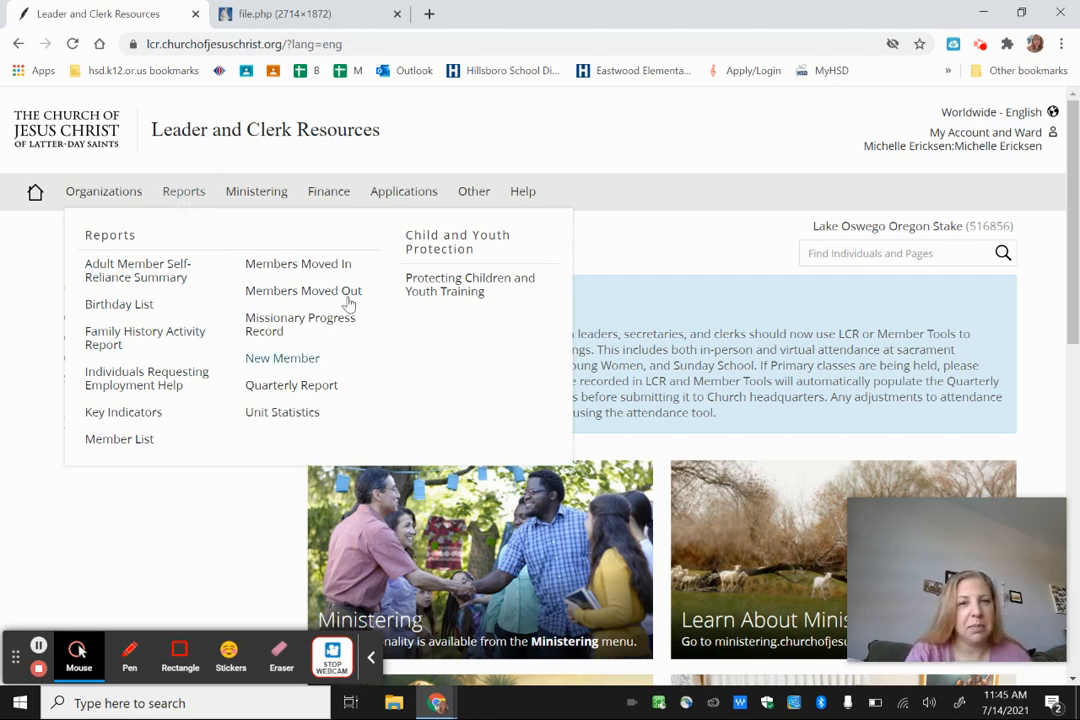
pyautogui.click(306, 8)
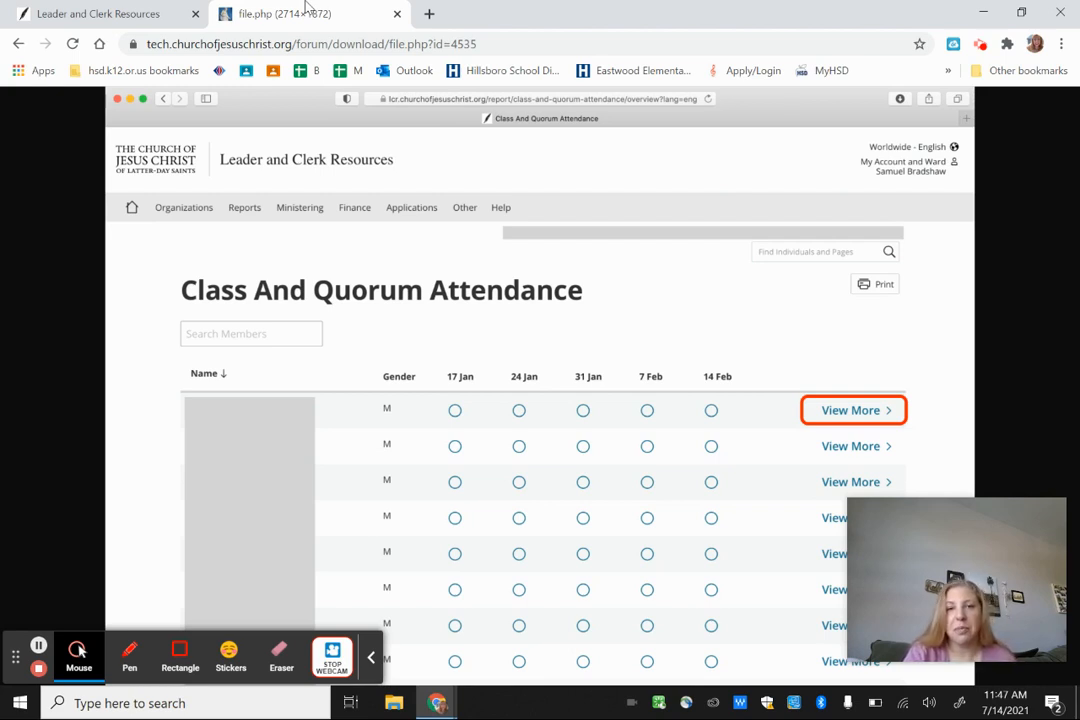
pyautogui.click(39, 646)
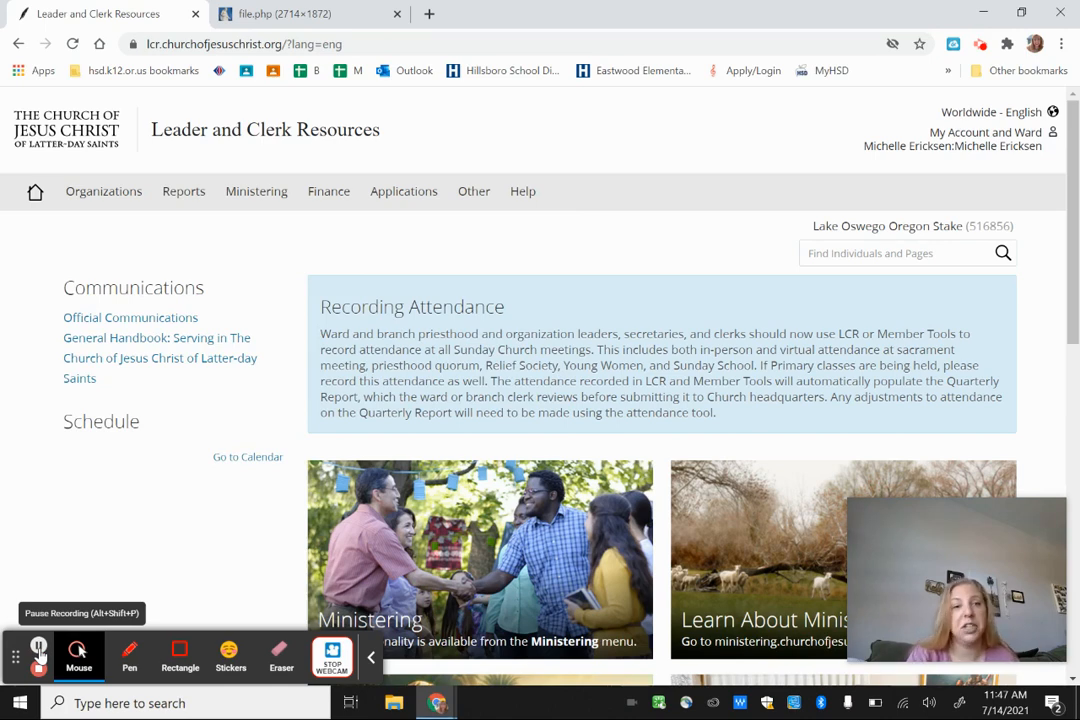
pyautogui.click(176, 199)
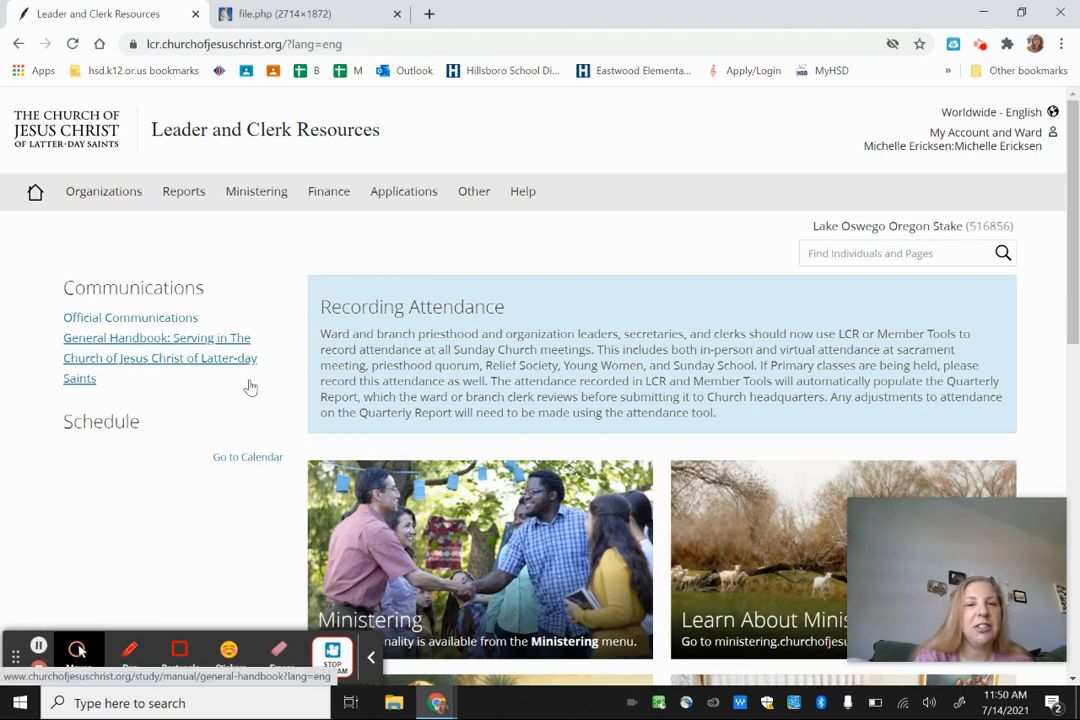
# - Open the Ministering Assignments report in Leader and Clerk Resources
pyautogui.click(257, 192)
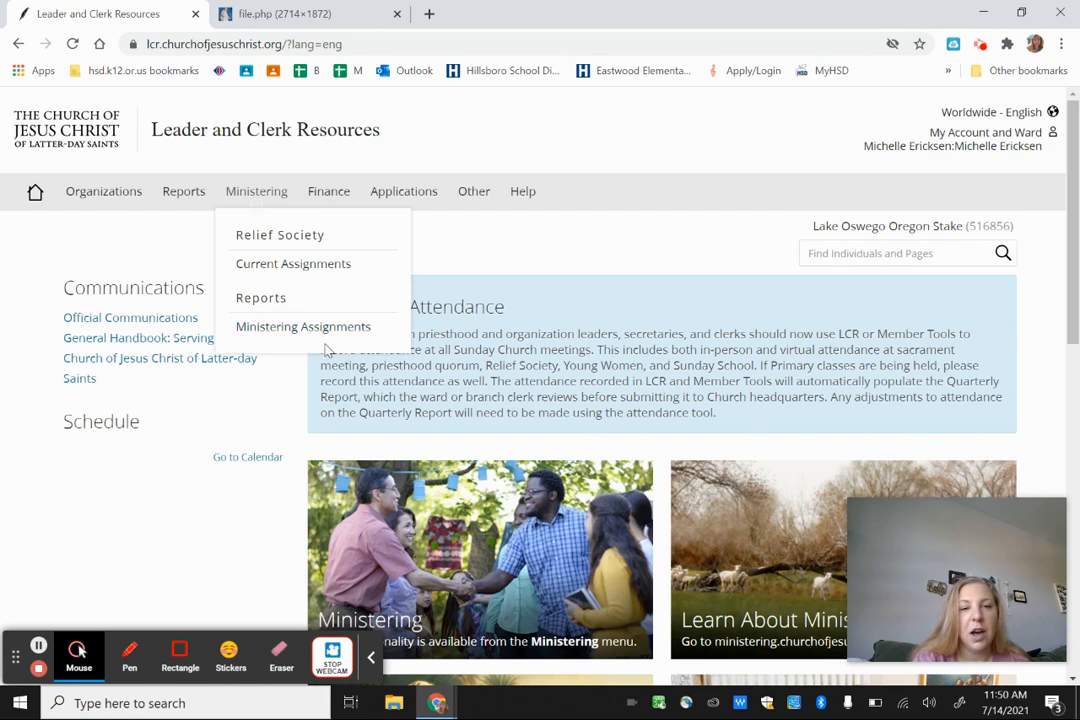
pyautogui.click(263, 330)
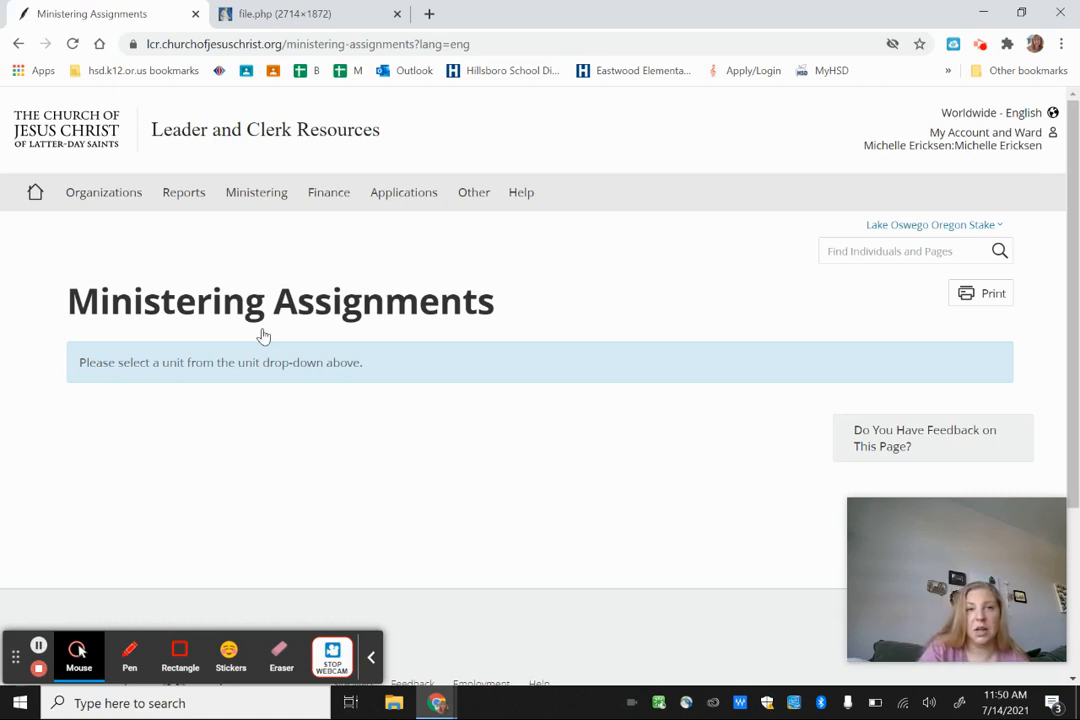
pyautogui.click(38, 645)
pyautogui.click(38, 645)
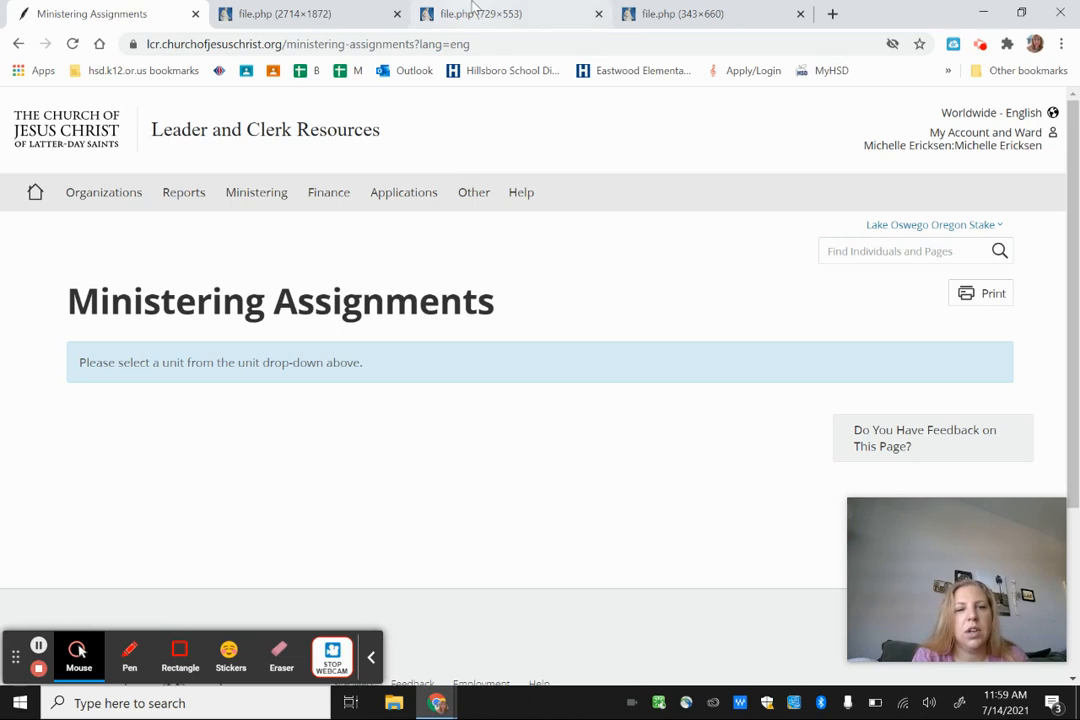
# - View the example images of the Ministering Brothers assignments page and the companionship actions
pyautogui.click(476, 10)
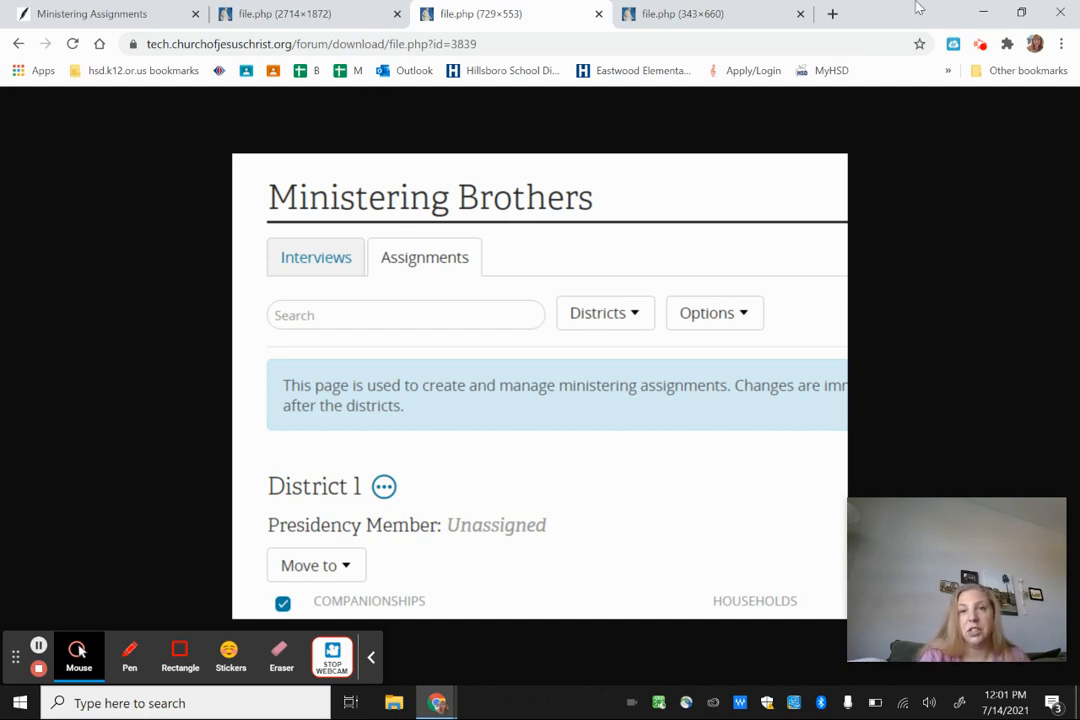
pyautogui.click(686, 12)
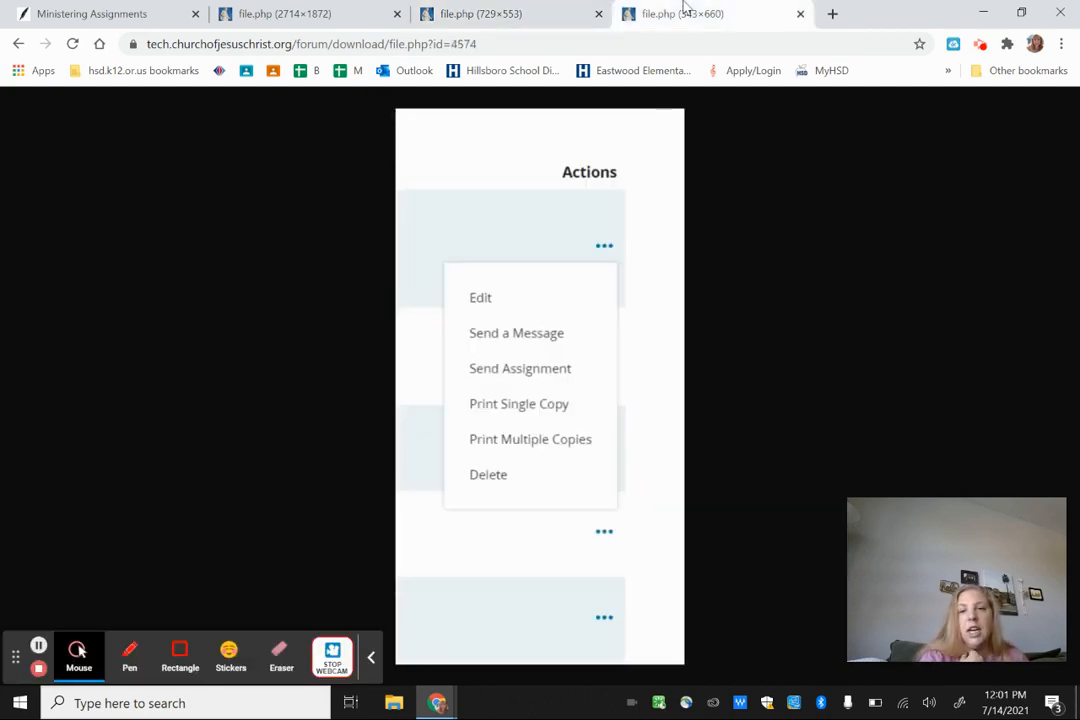
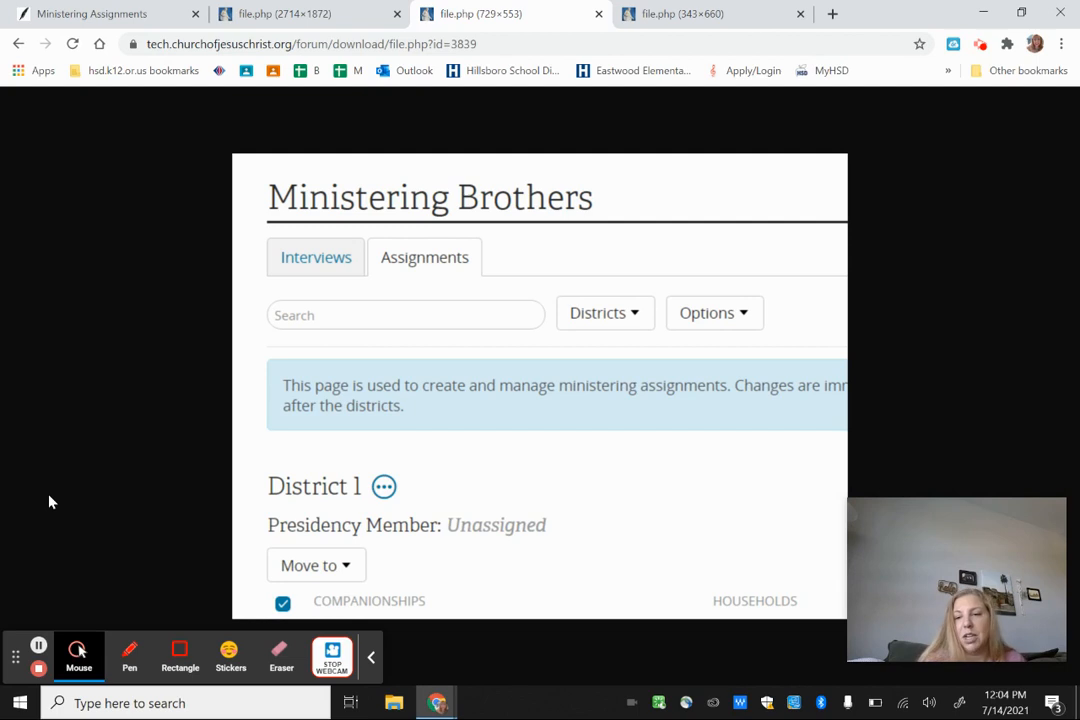
pyautogui.click(38, 646)
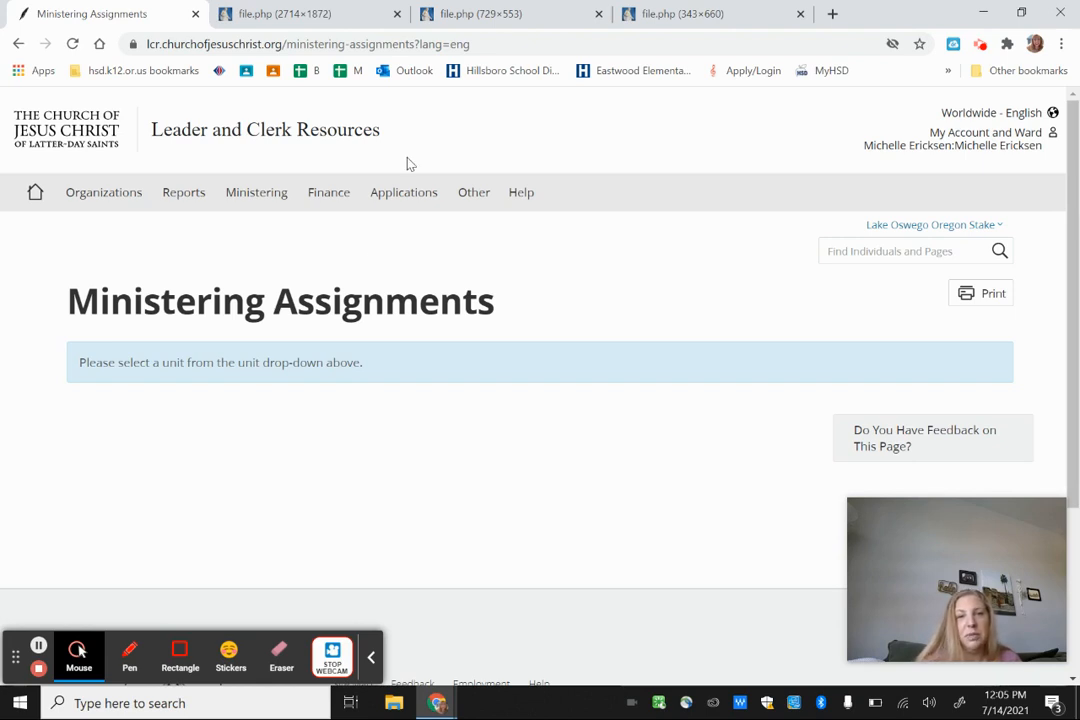
# - Open the Send a Message page and set the recipients' unit to Westlake YSA Ward
pyautogui.click(408, 197)
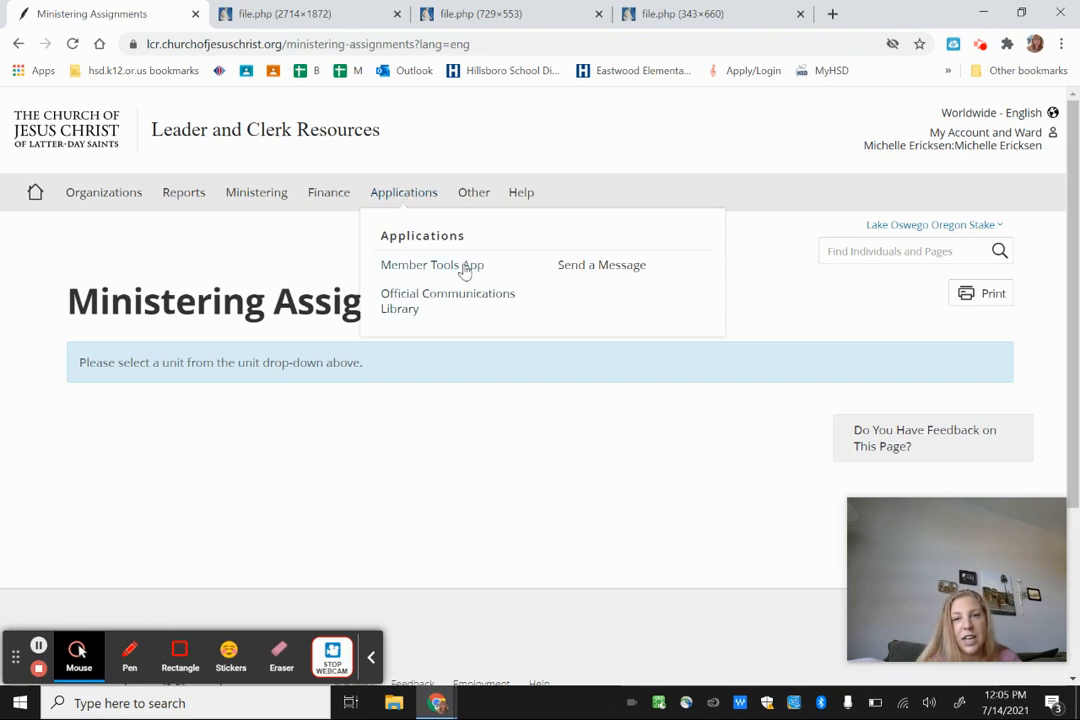
pyautogui.click(600, 272)
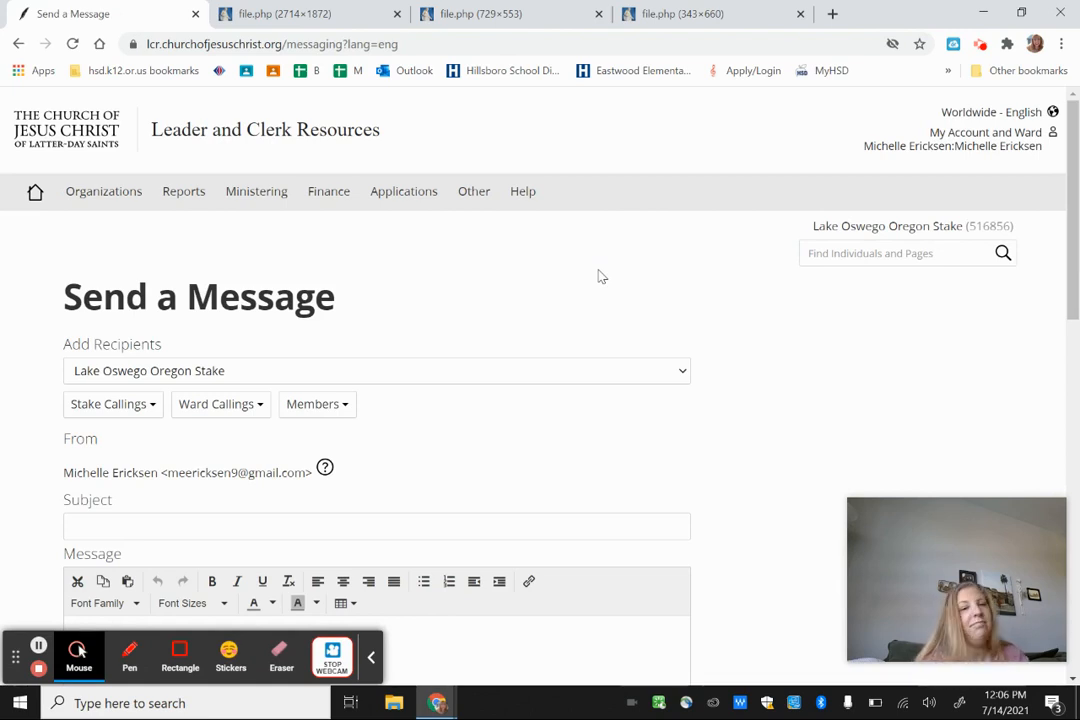
pyautogui.click(366, 372)
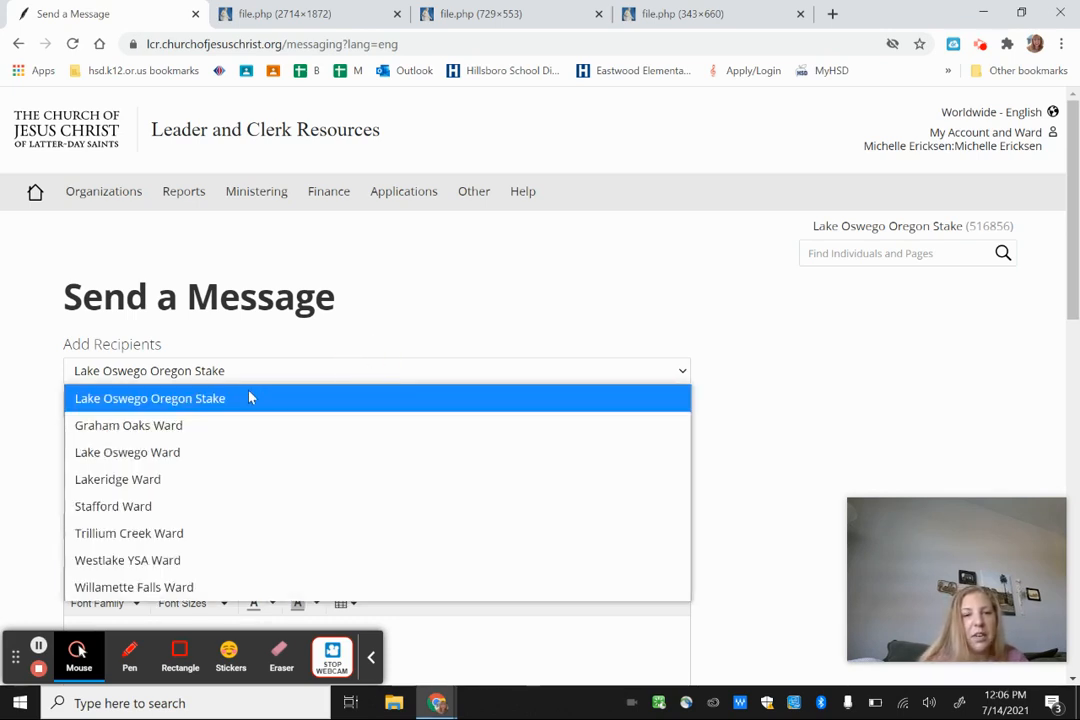
pyautogui.click(176, 558)
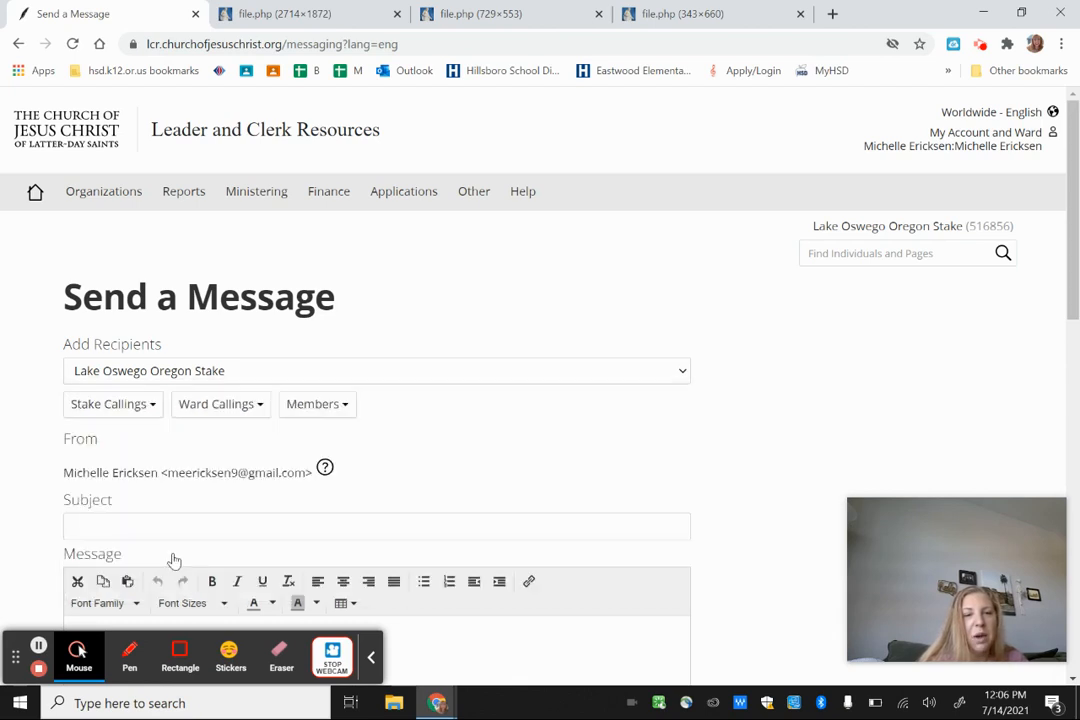
# - Add only the First Counselor from the Stake Relief Society callings as a message recipient
pyautogui.click(149, 416)
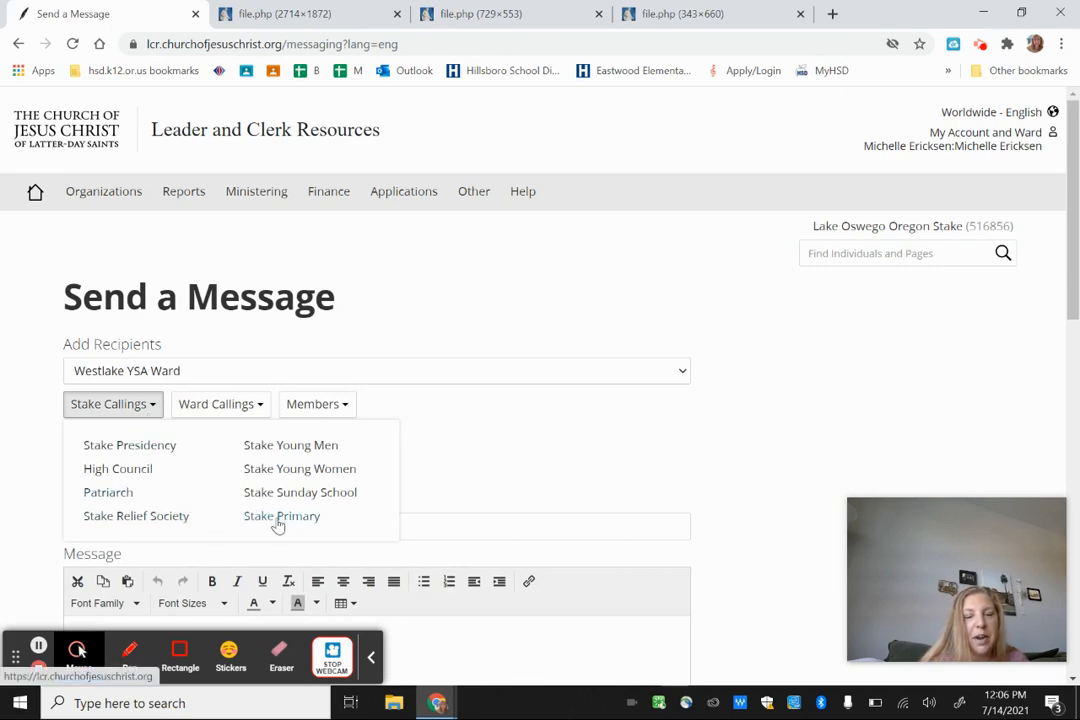
pyautogui.click(165, 524)
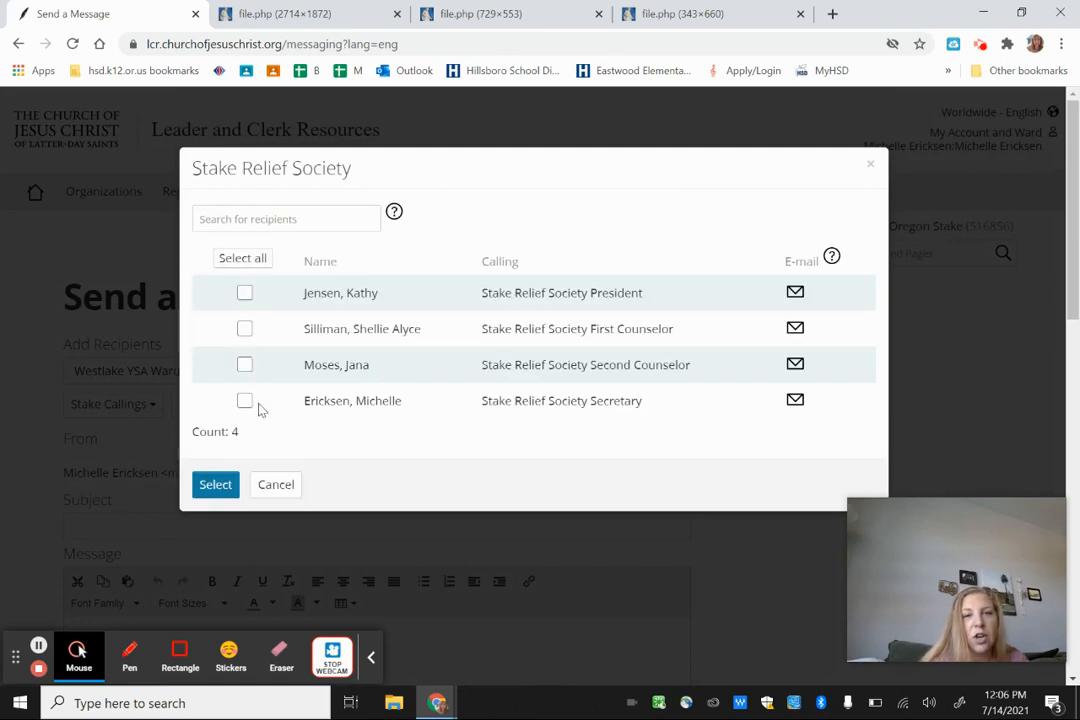
pyautogui.click(233, 258)
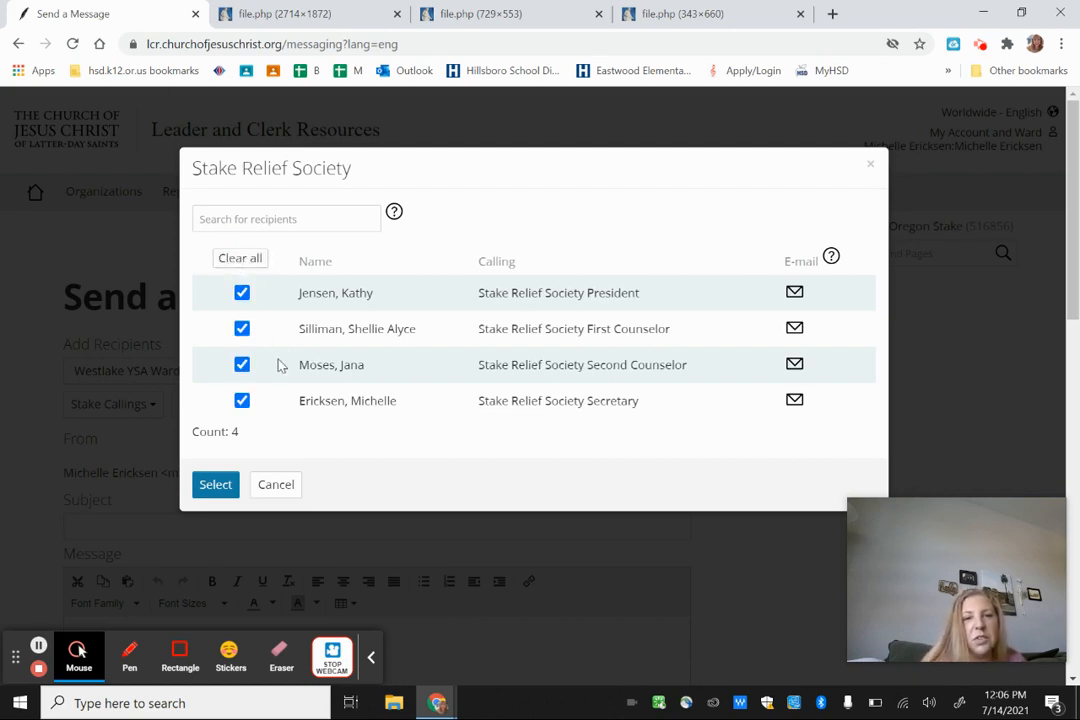
pyautogui.click(243, 401)
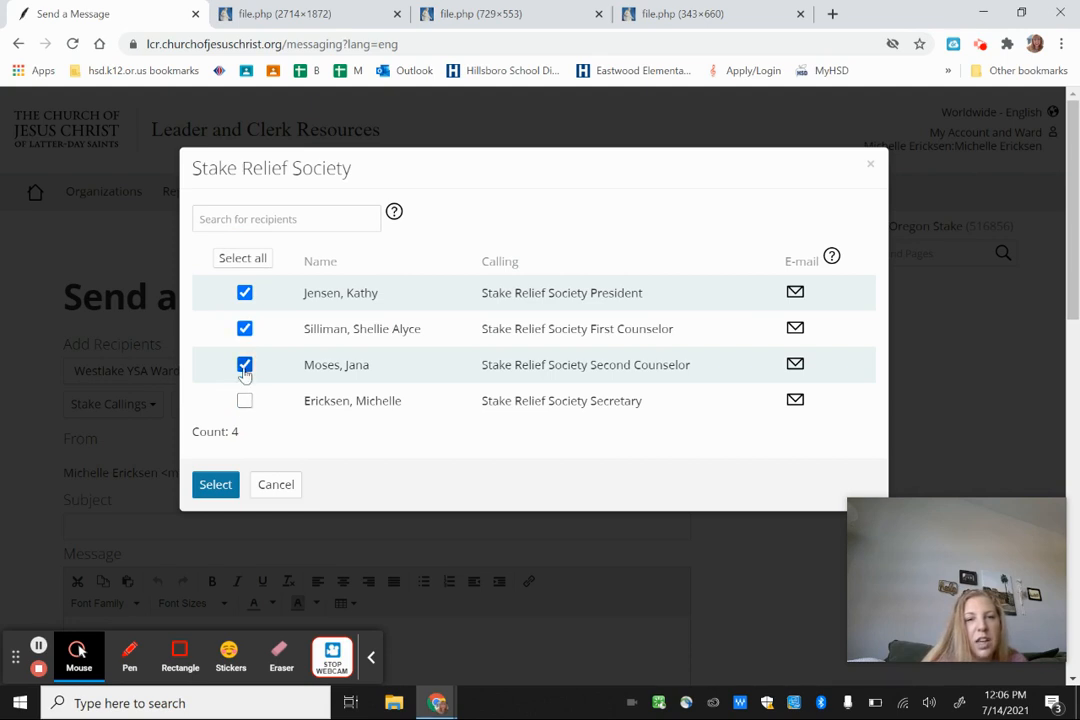
pyautogui.click(244, 366)
pyautogui.click(244, 294)
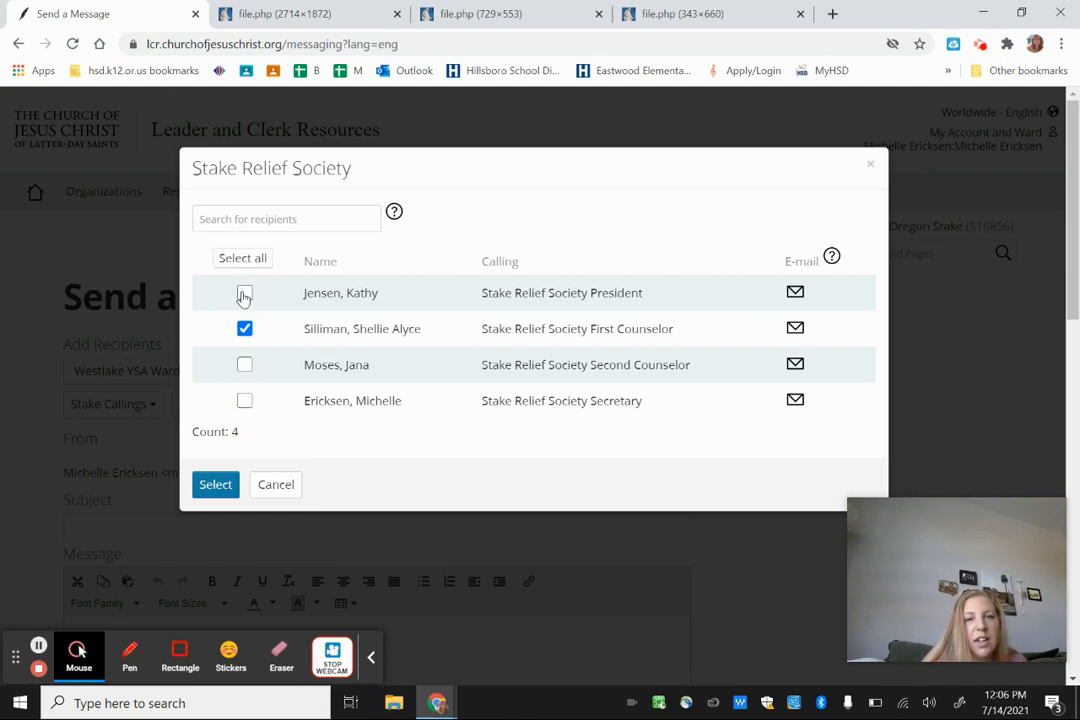
pyautogui.click(210, 490)
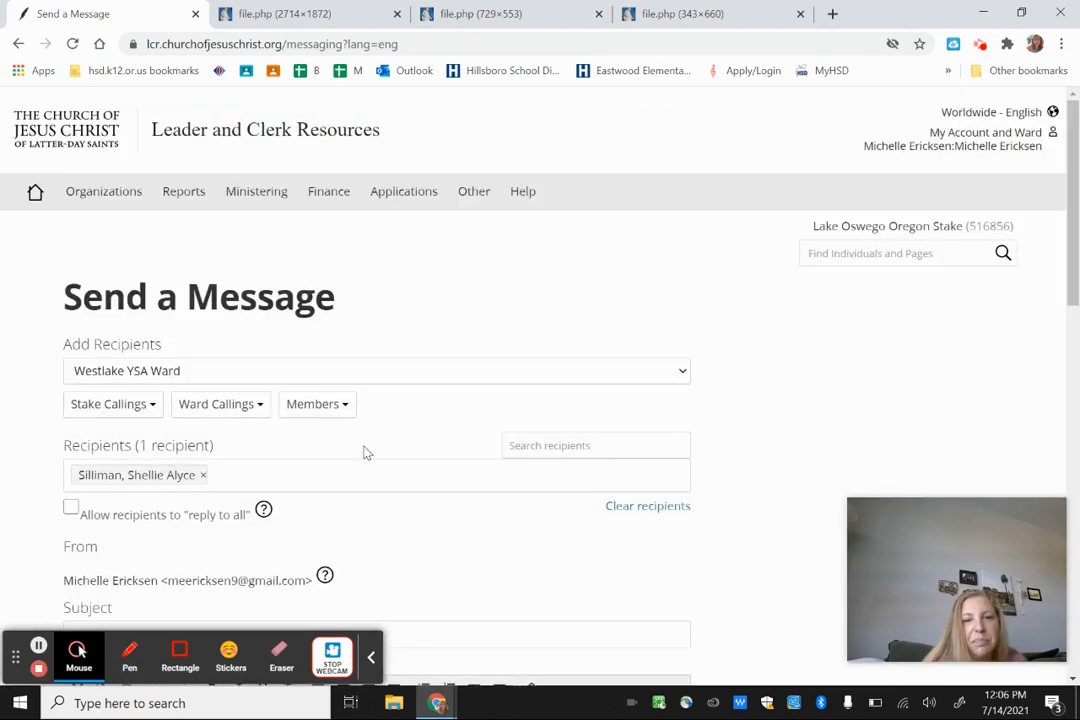
# - Examine the member groups offered as recipients and the message form's subject, body, attachment and sending areas
pyautogui.click(344, 412)
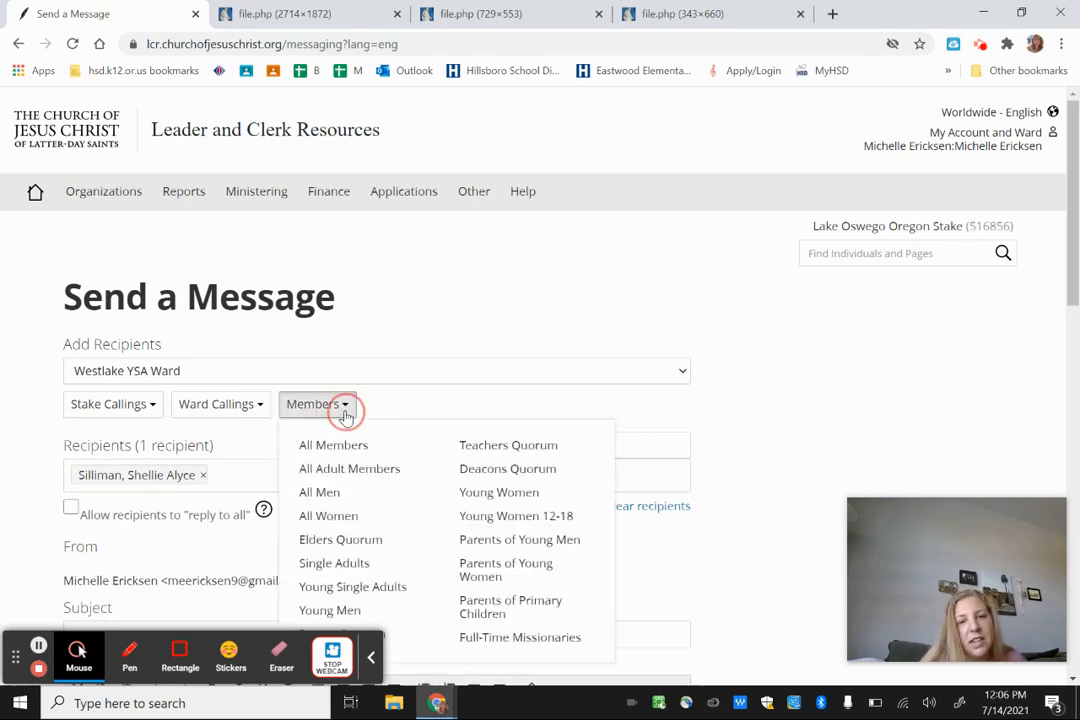
pyautogui.click(345, 412)
pyautogui.click(345, 412)
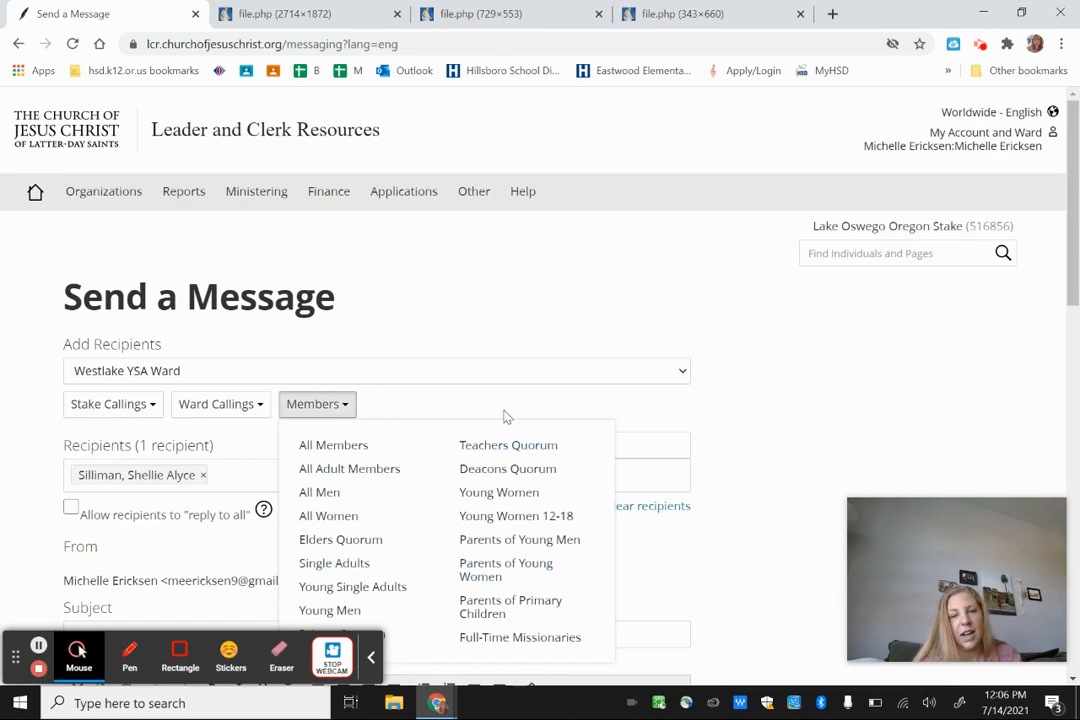
pyautogui.click(474, 398)
pyautogui.scroll(-3, 475, 398)
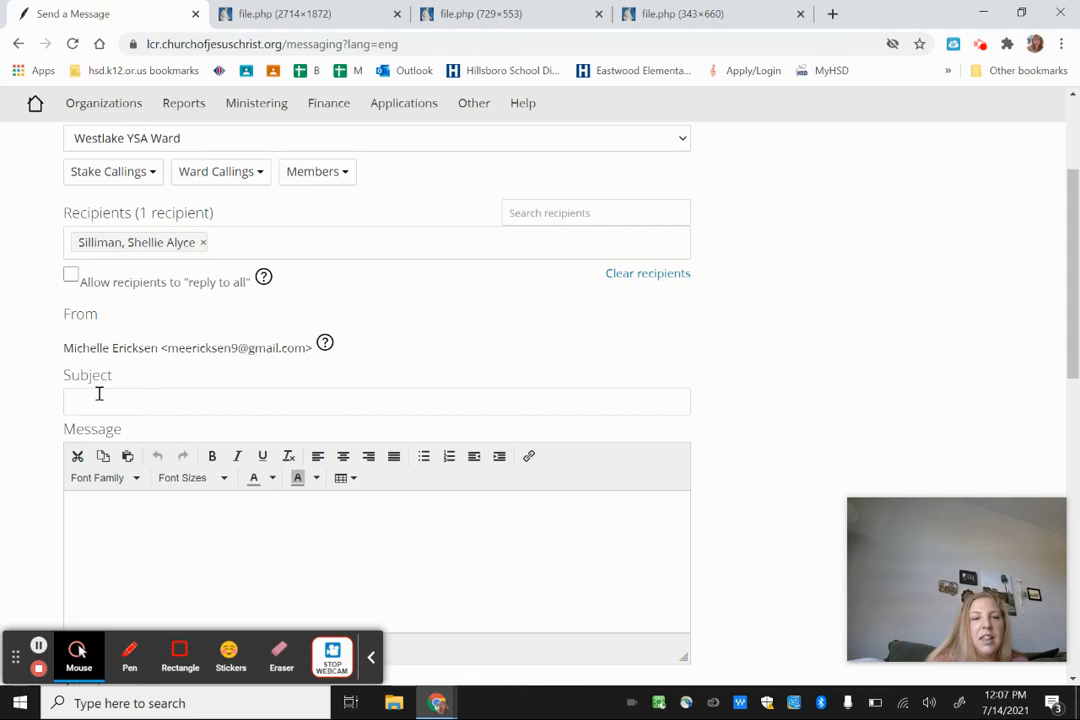
pyautogui.scroll(-1, 153, 516)
pyautogui.scroll(-2, 241, 468)
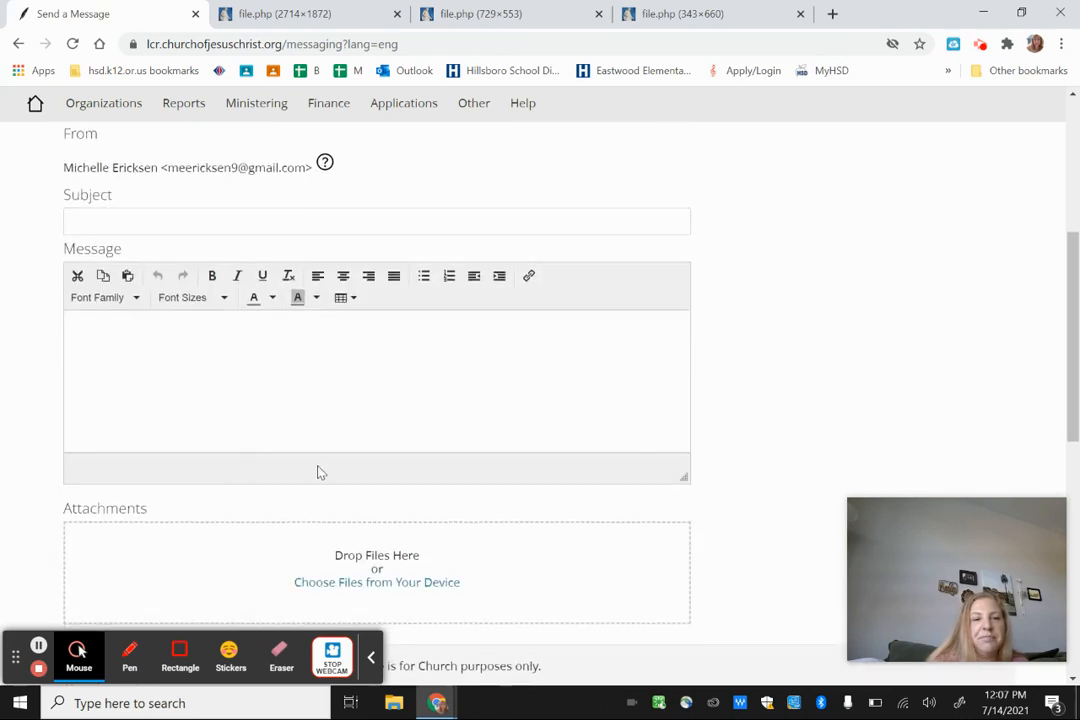
pyautogui.scroll(-3, 318, 472)
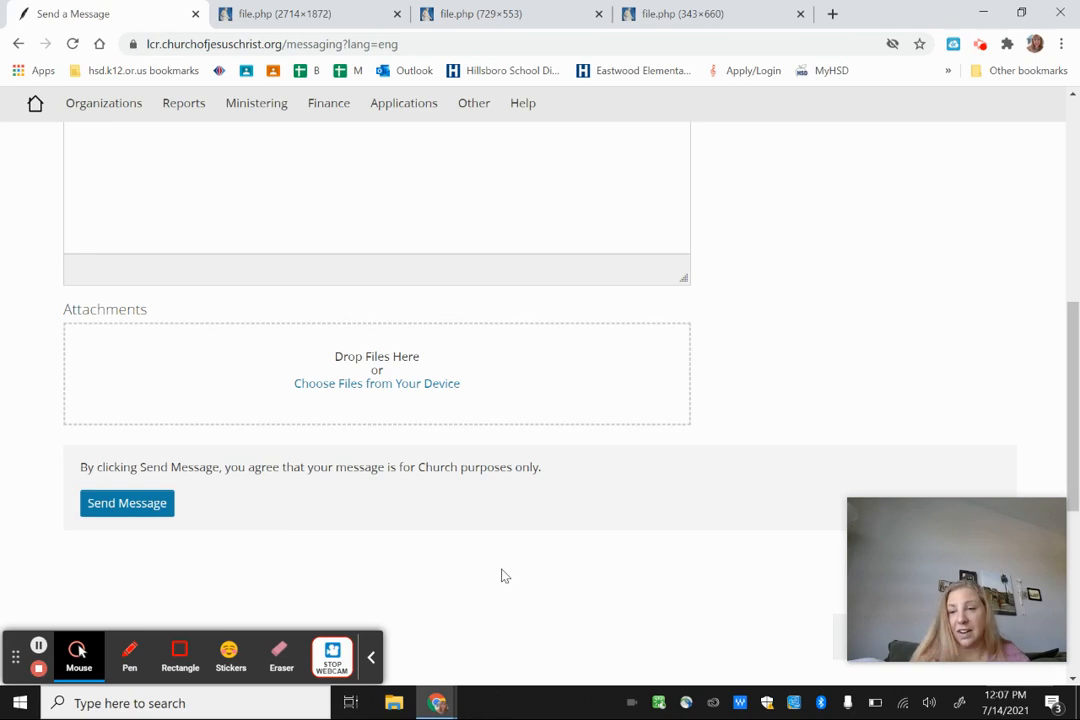
pyautogui.scroll(10, 505, 576)
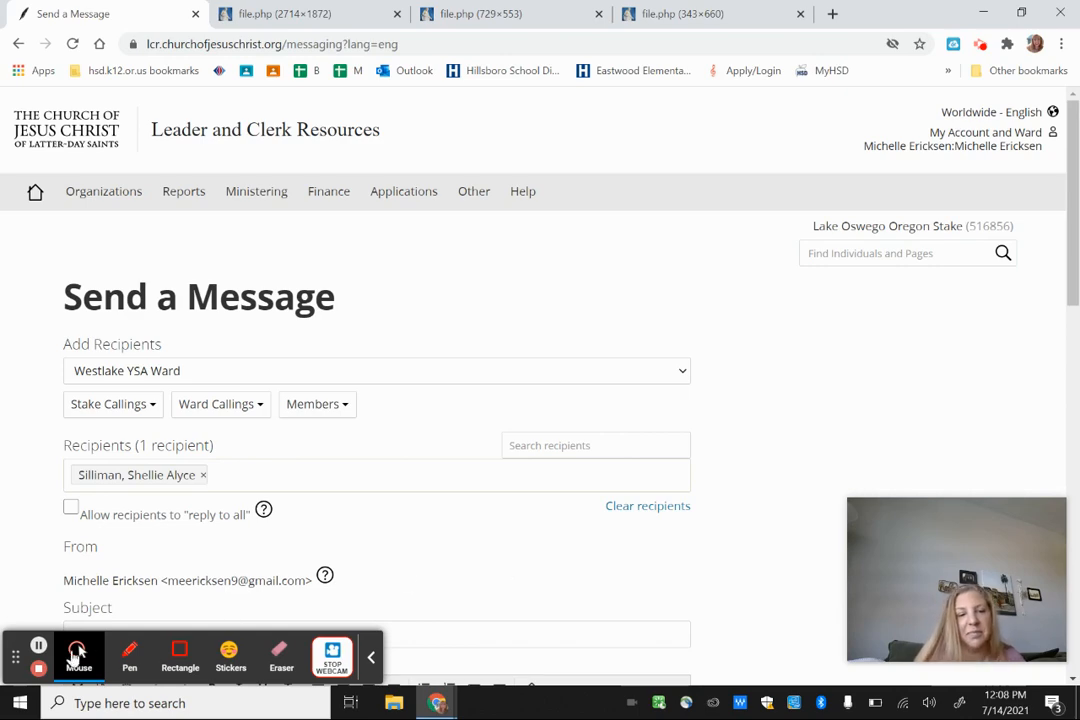
pyautogui.click(38, 648)
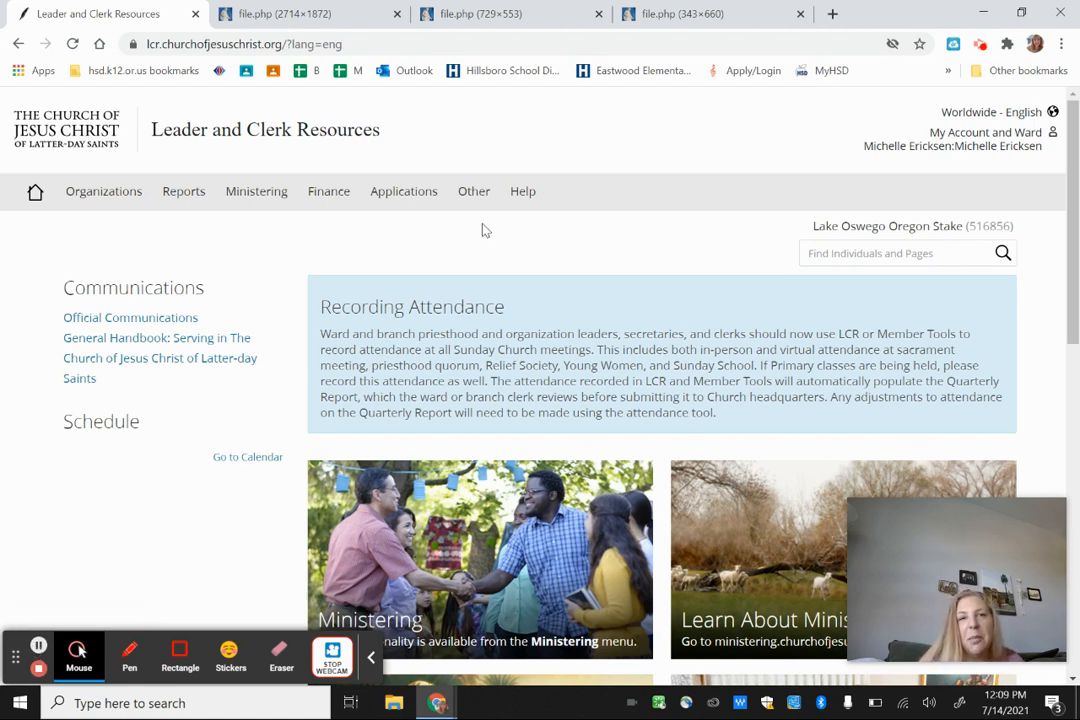
# - Return to the church website's home page and open the Ward Directory and Map tool
pyautogui.click(58, 121)
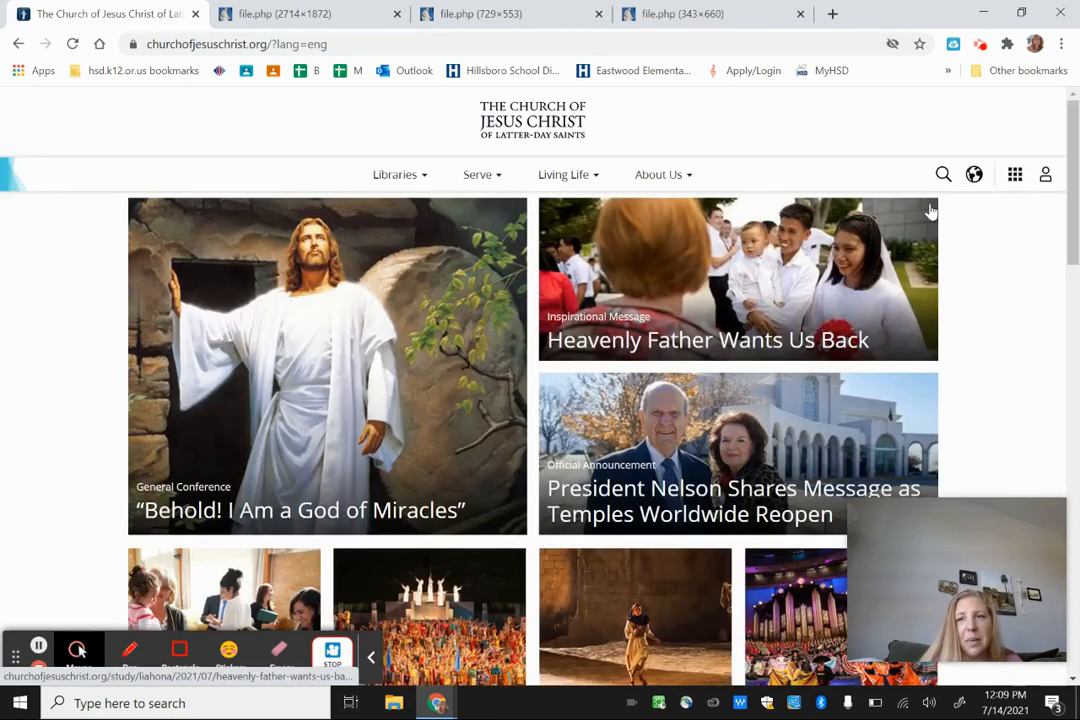
pyautogui.click(1013, 180)
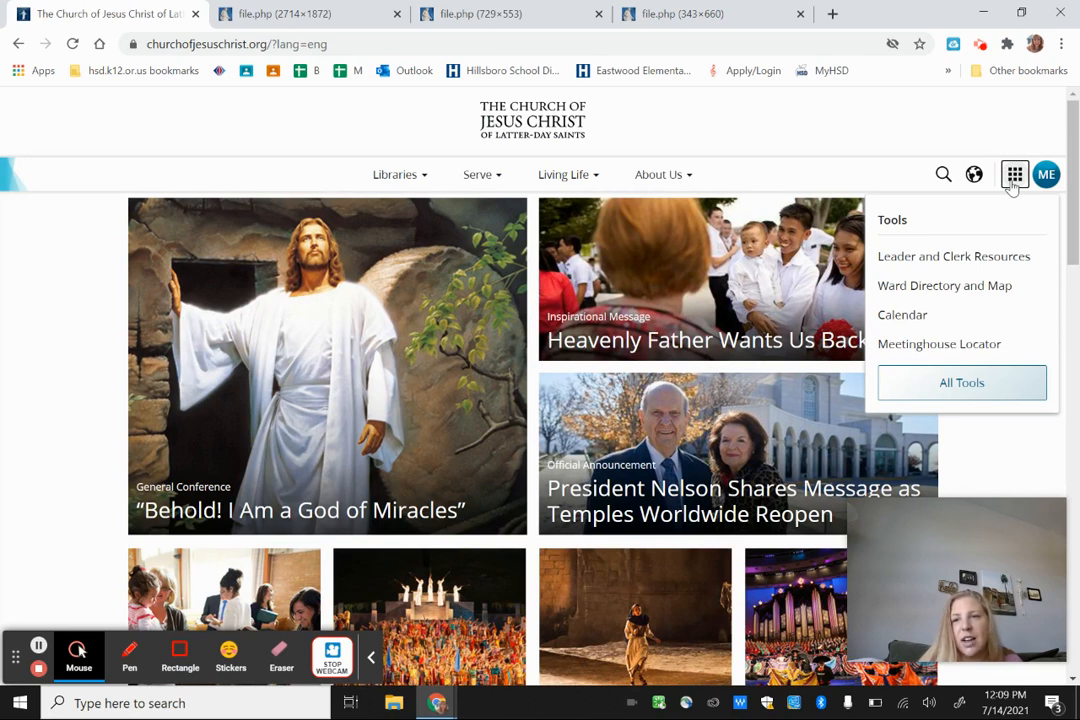
pyautogui.click(944, 289)
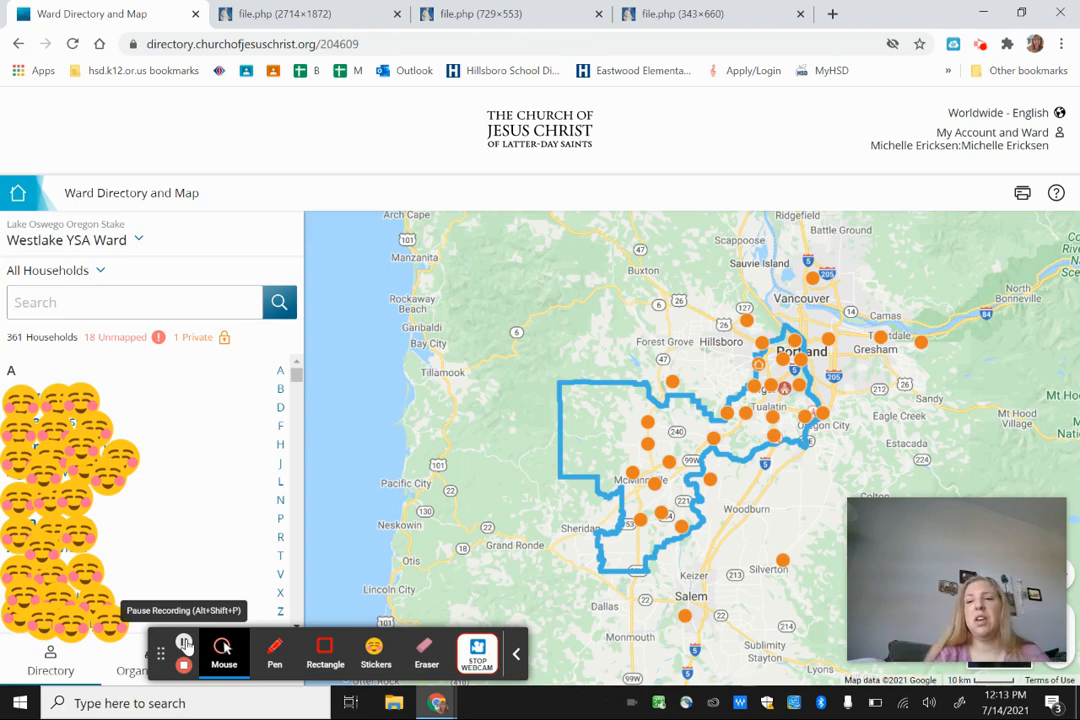
# - Examine the household markers and ward boundary on the map, from the McMinnville area across to Tigard and Portland
pyautogui.scroll(1, 665, 471)
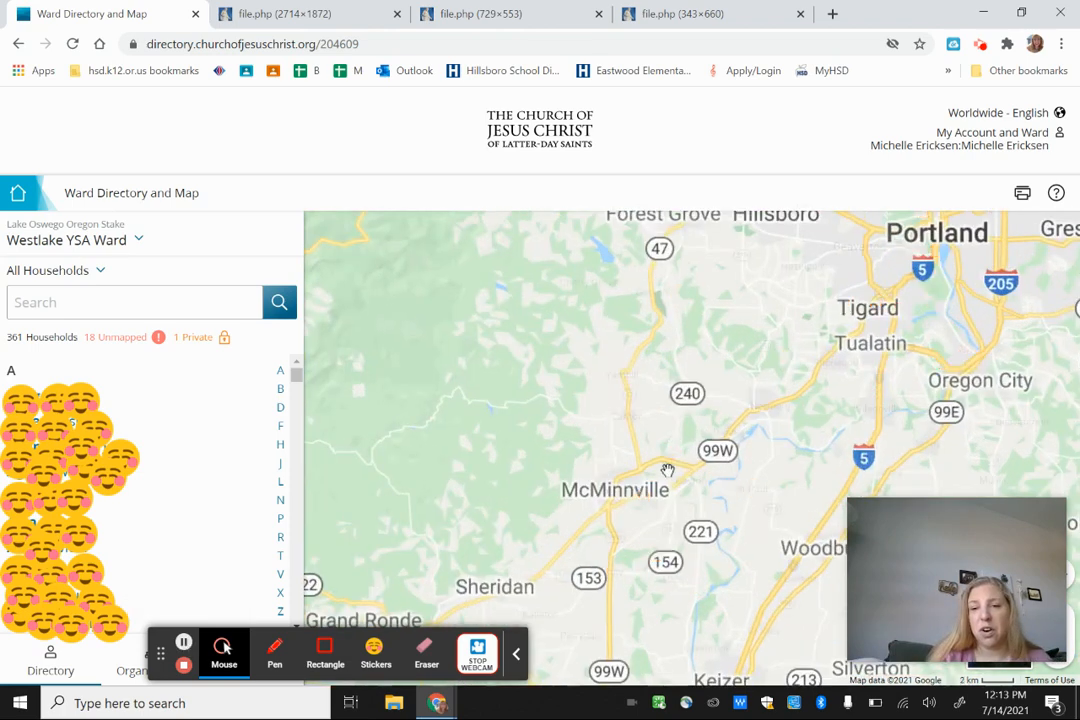
pyautogui.scroll(1, 667, 470)
pyautogui.click(756, 435)
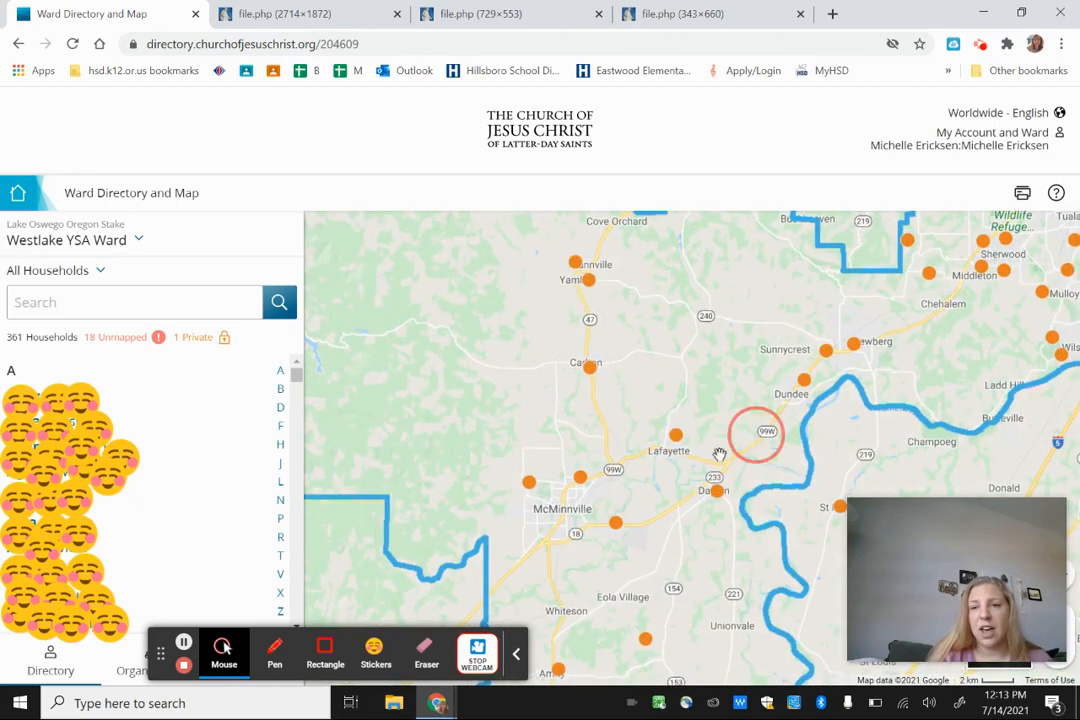
pyautogui.moveTo(719, 455); pyautogui.dragTo(285, 590)
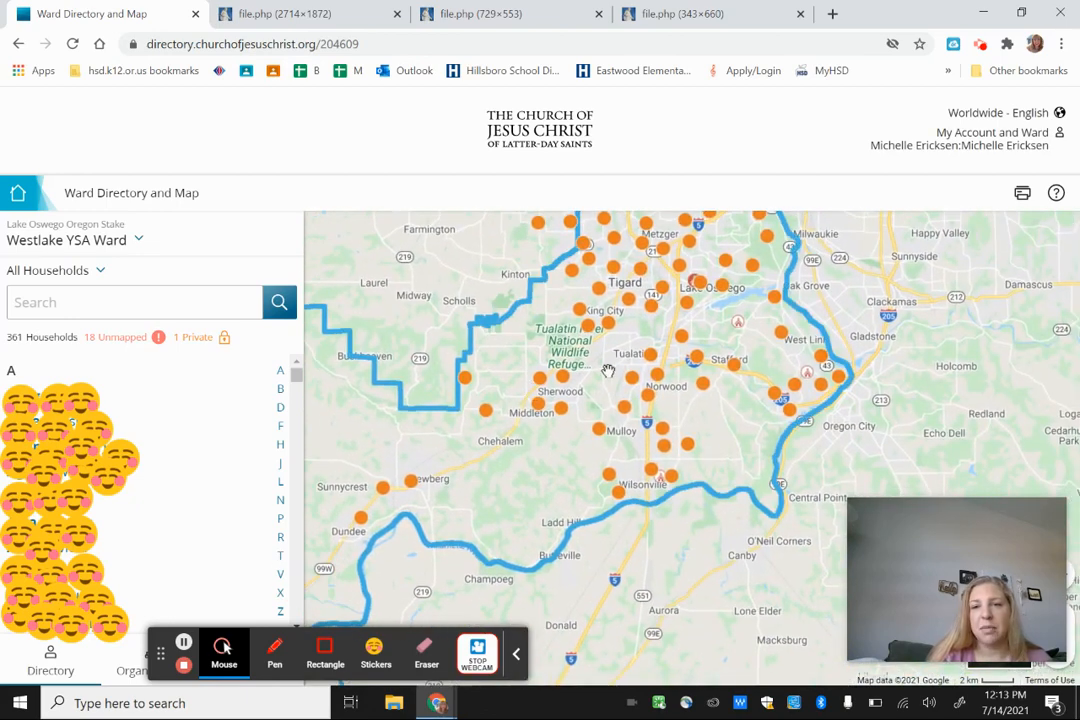
pyautogui.moveTo(608, 372); pyautogui.dragTo(489, 489)
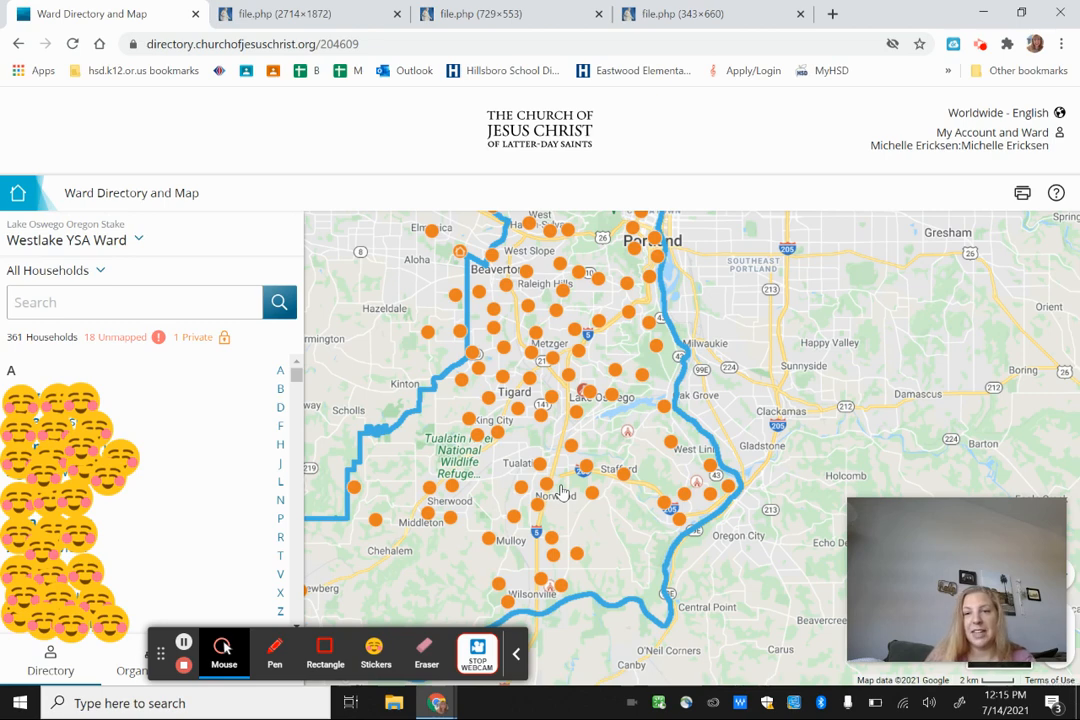
pyautogui.click(183, 641)
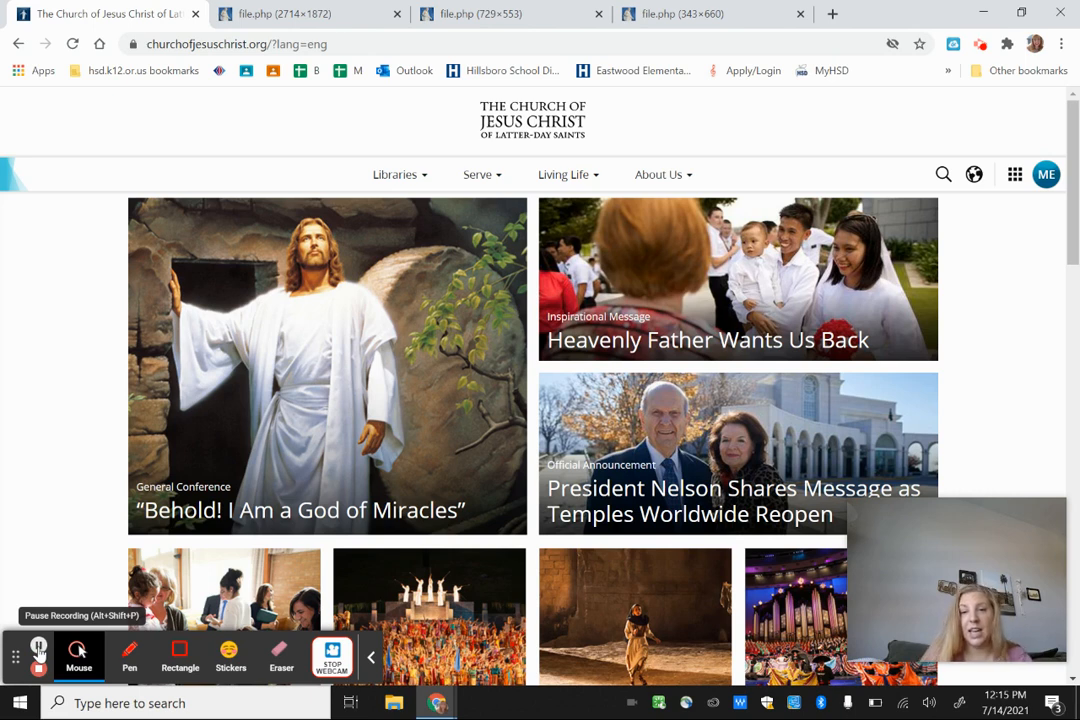
# - Open the church Calendar and review its July 2021 month view and the building, stake and Westlake YSA Ward calendars
pyautogui.click(1013, 180)
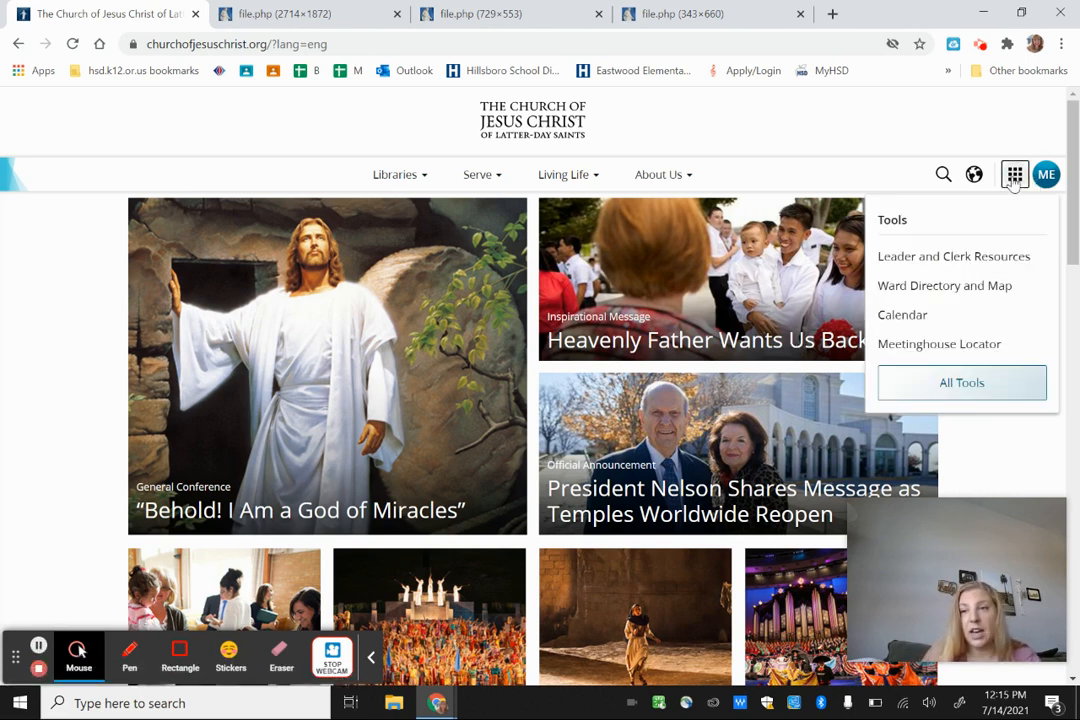
pyautogui.click(893, 320)
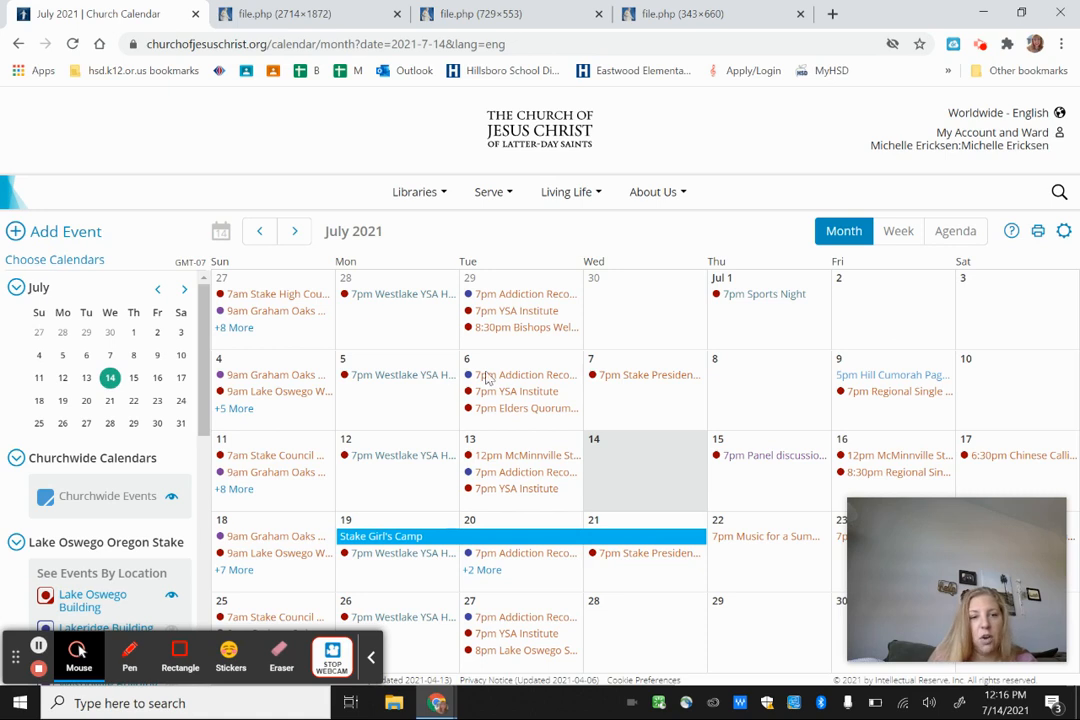
pyautogui.scroll(-2, 43, 612)
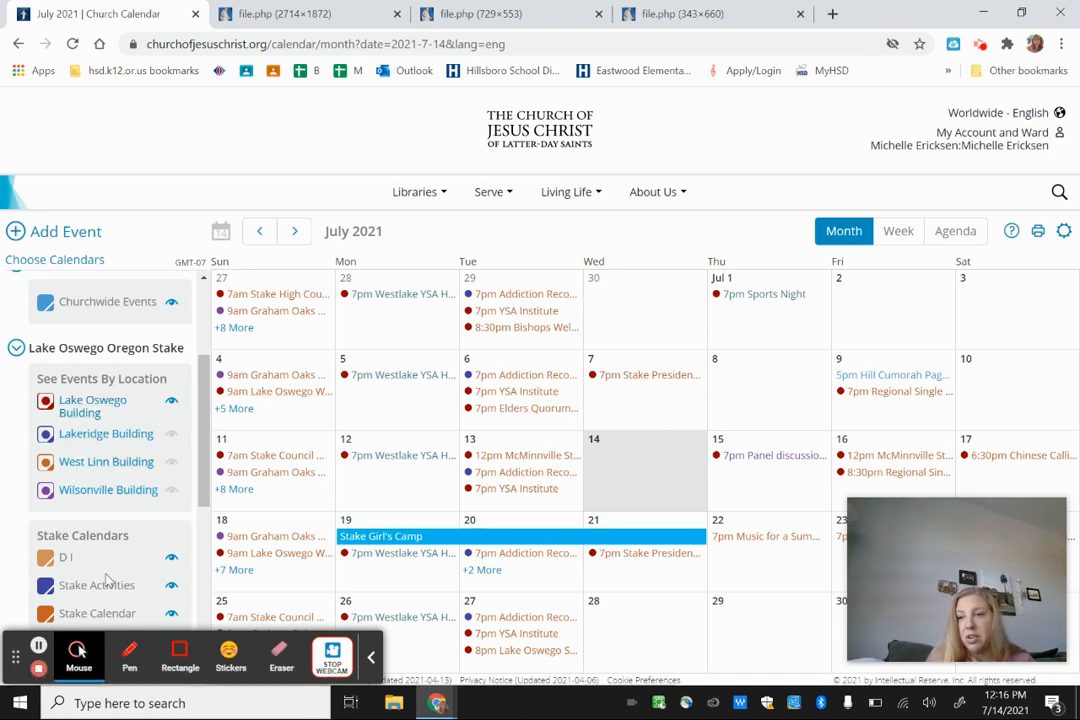
pyautogui.scroll(-3, 107, 580)
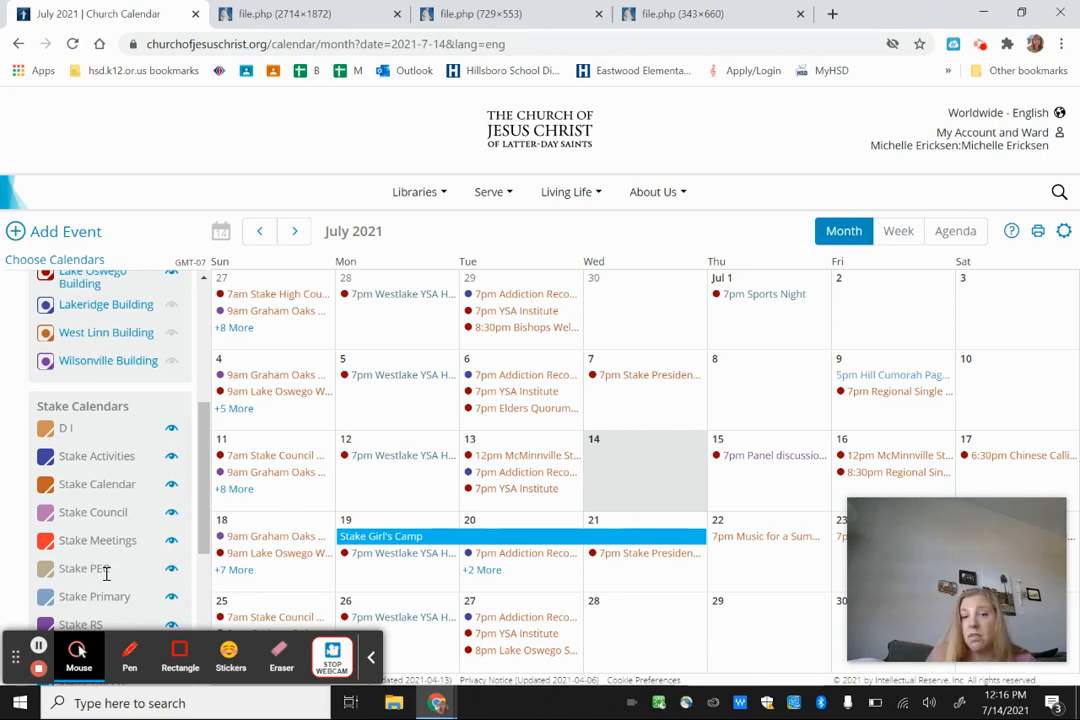
pyautogui.scroll(-3, 106, 573)
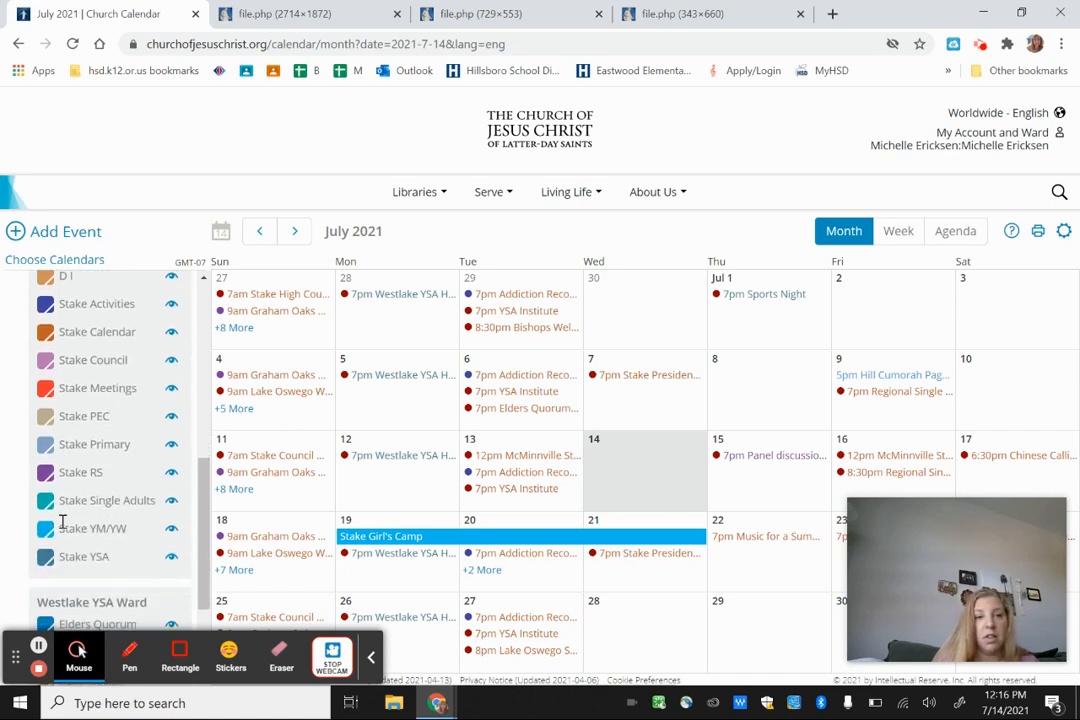
pyautogui.scroll(-2, 157, 527)
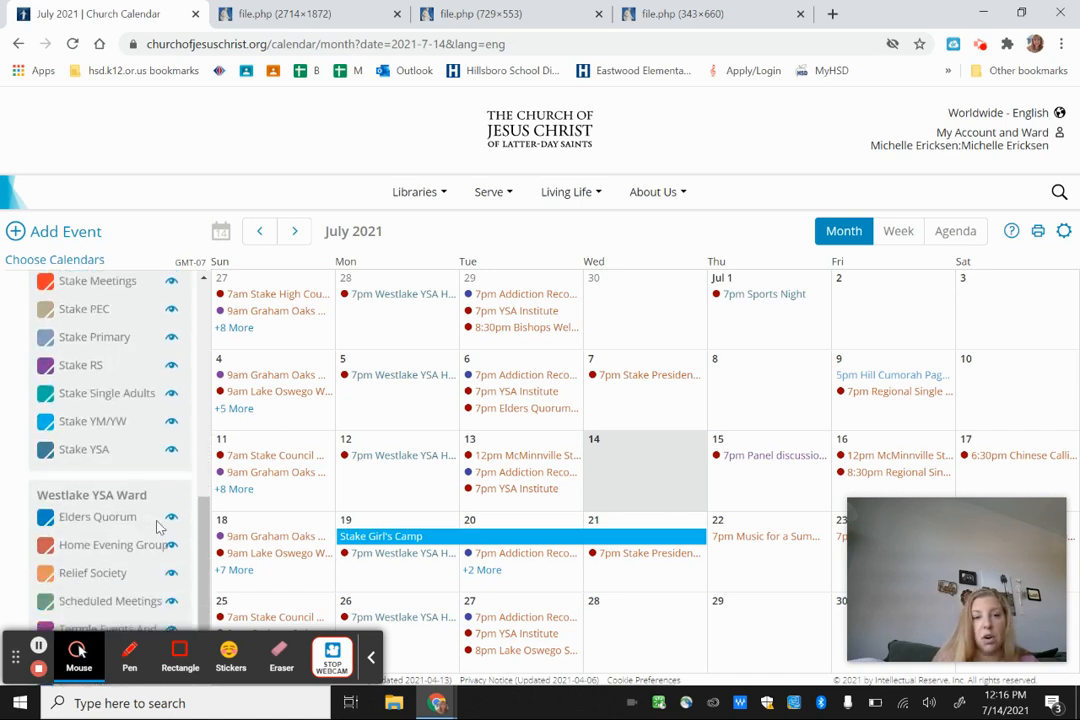
pyautogui.scroll(-1, 157, 527)
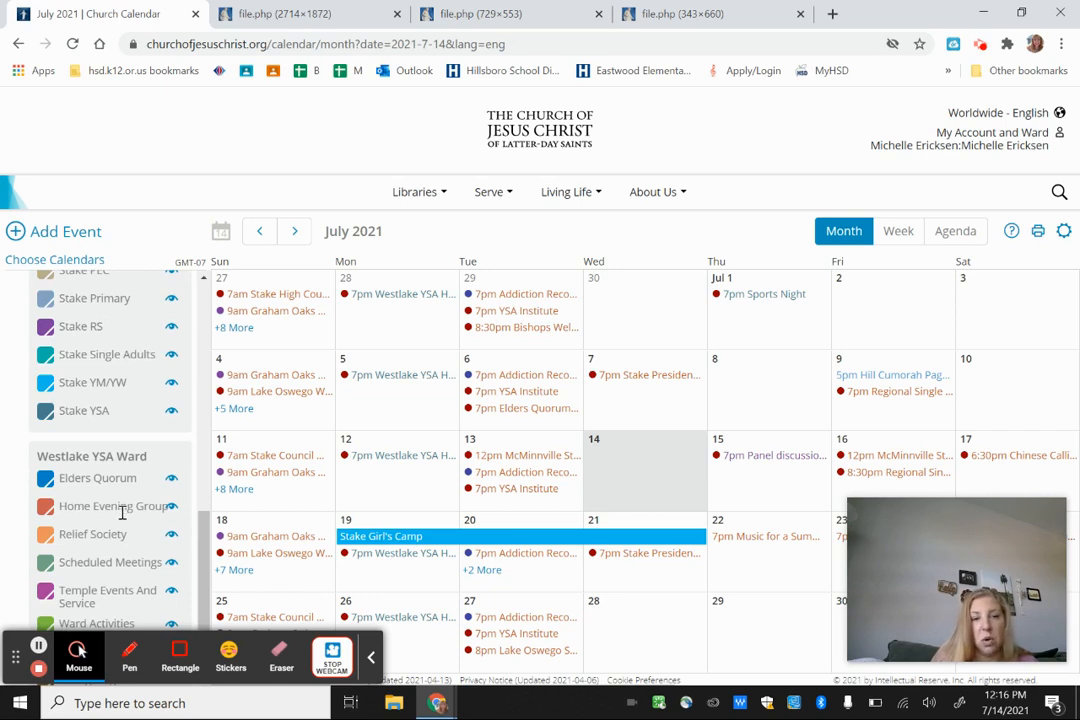
pyautogui.scroll(-1, 122, 513)
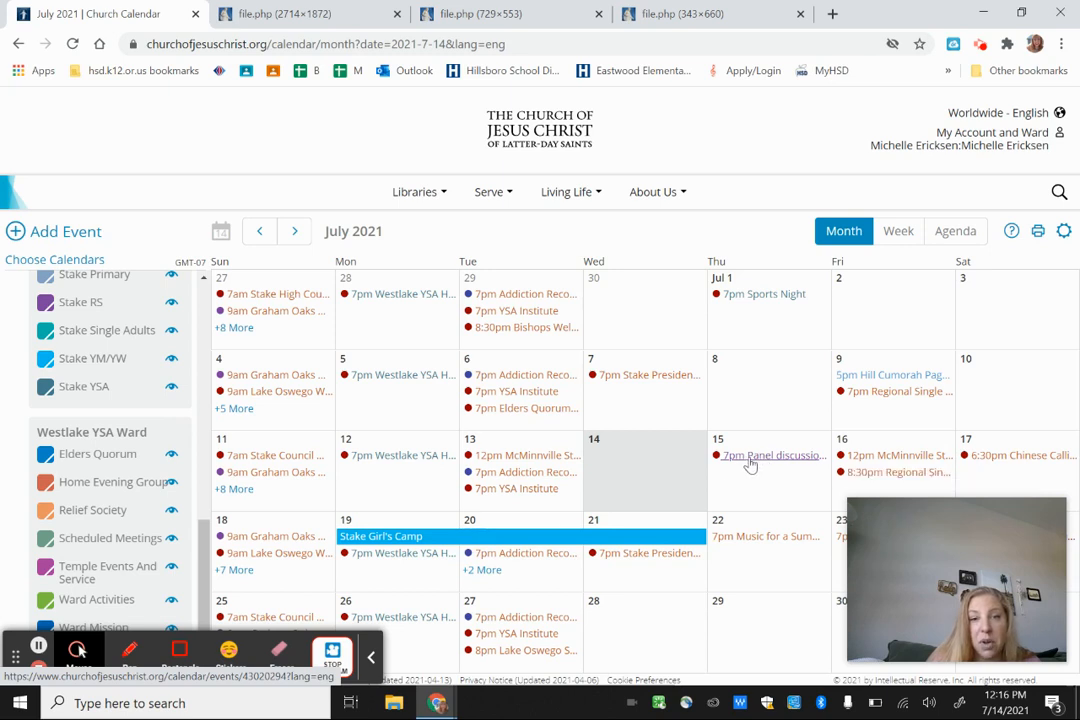
pyautogui.scroll(1, 198, 420)
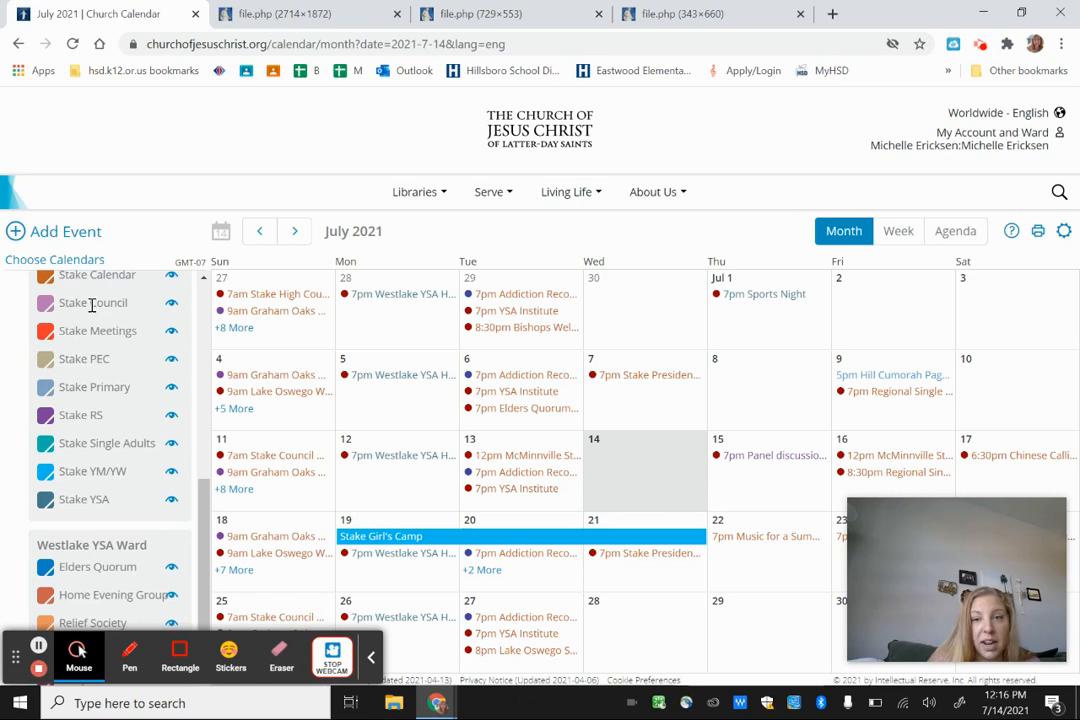
pyautogui.scroll(4, 92, 310)
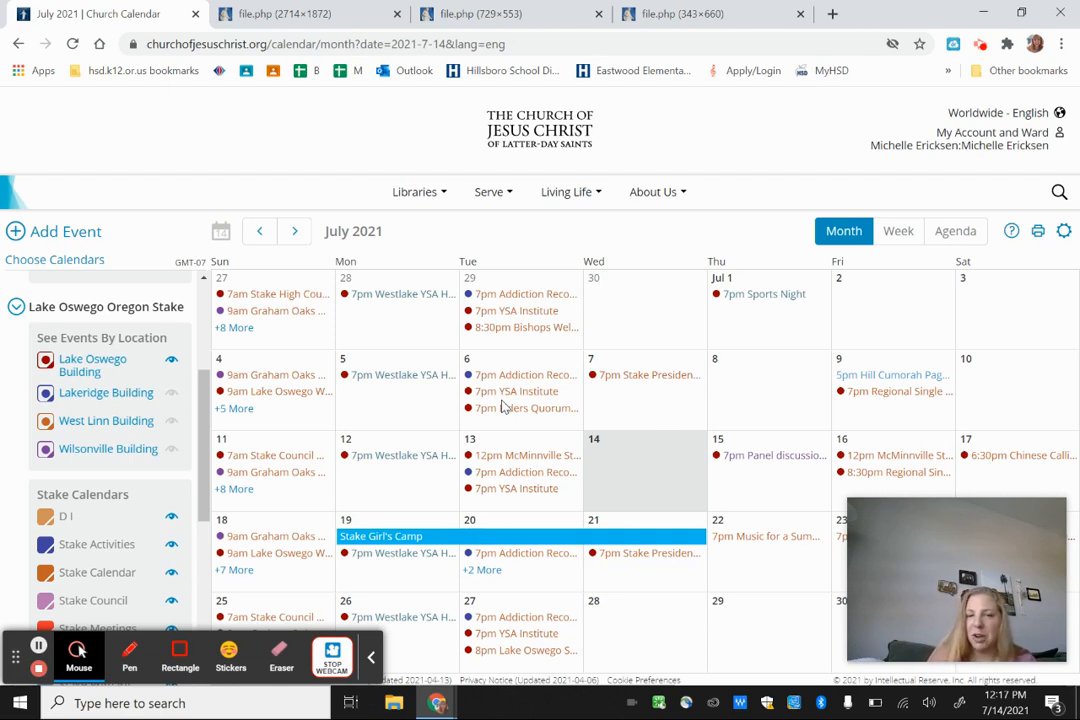
pyautogui.click(38, 646)
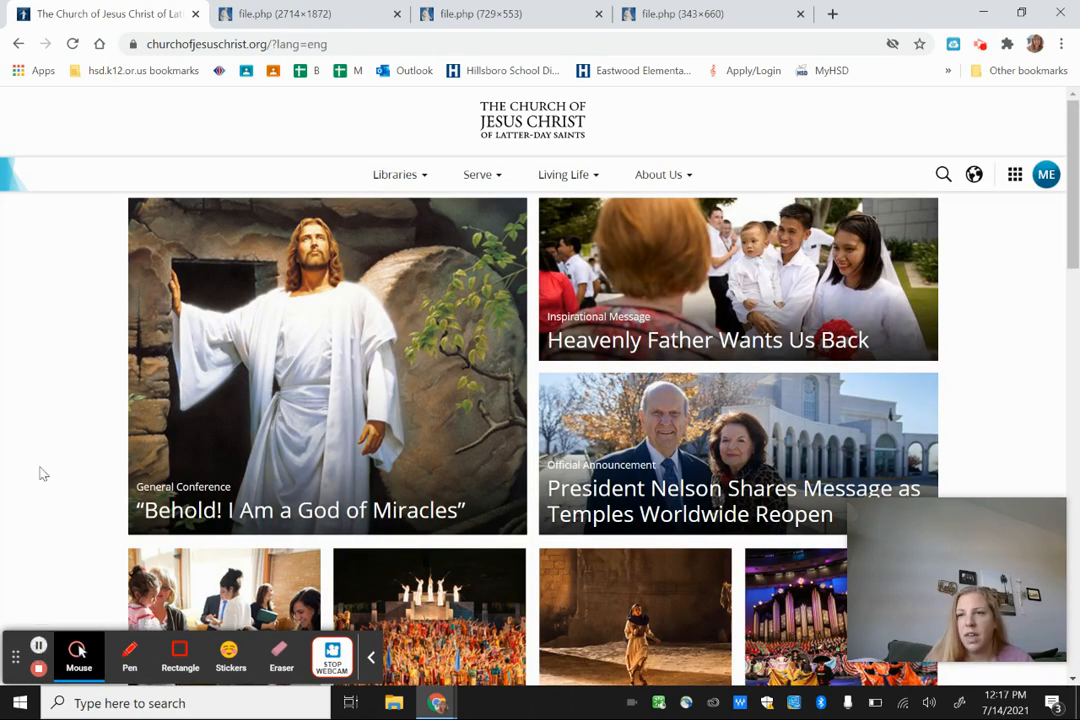
# - Open the page of all tools and review the Personal and Family, My Ward and Calling, and Other Tools sections
pyautogui.click(1016, 176)
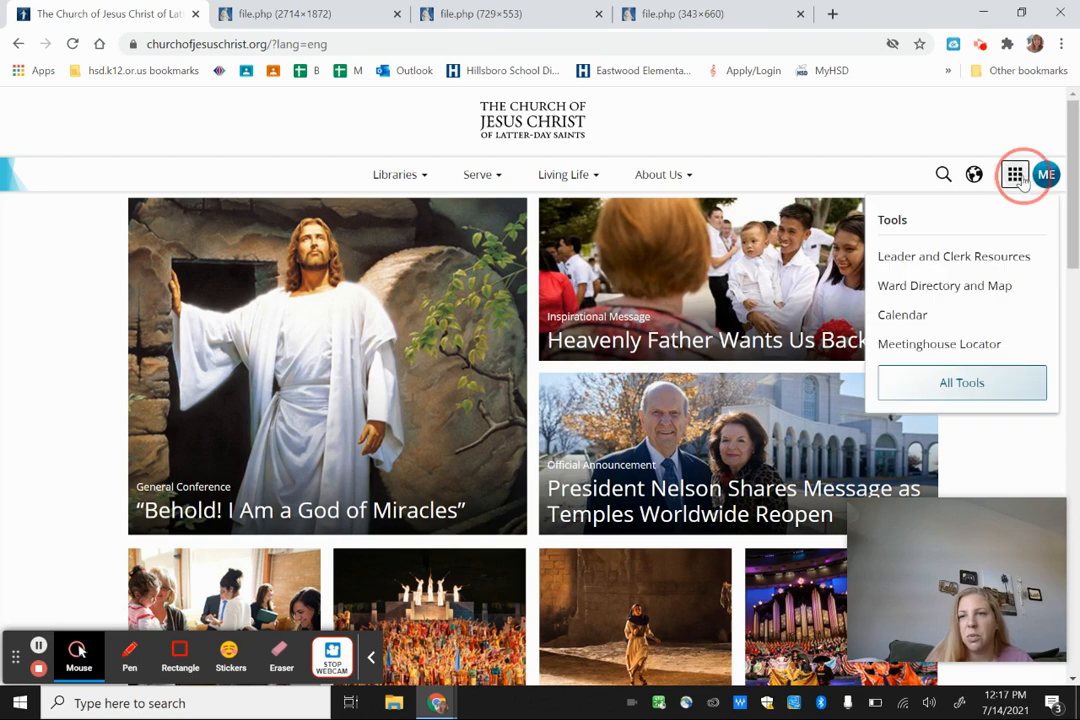
pyautogui.click(988, 389)
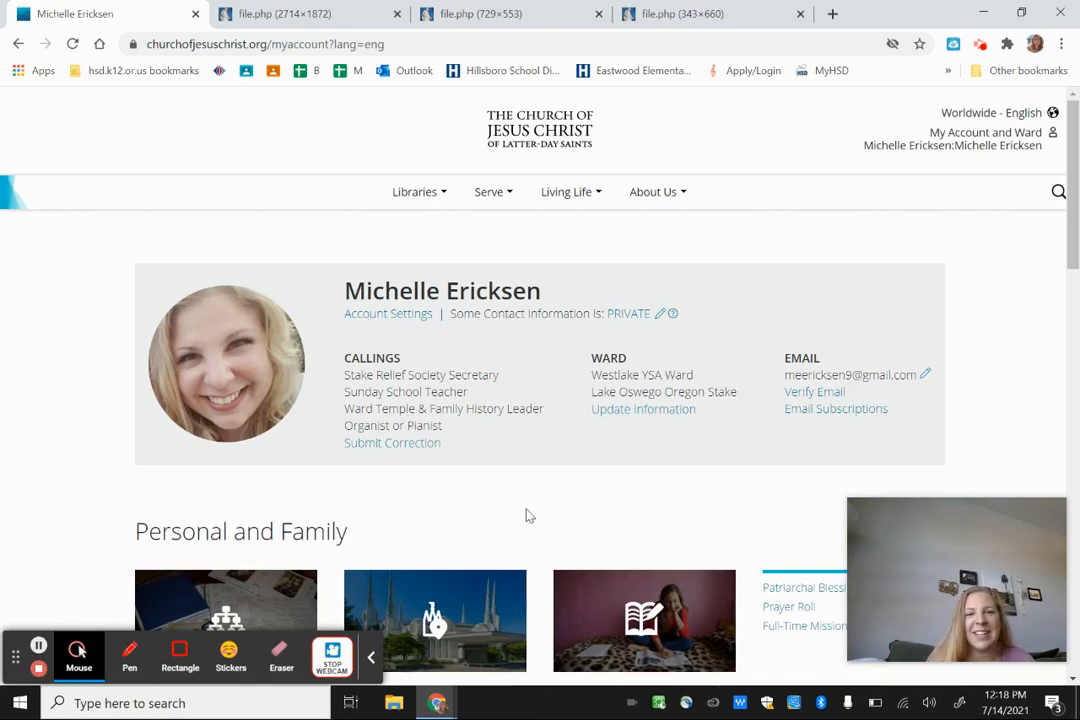
pyautogui.scroll(-2, 377, 484)
pyautogui.scroll(-2, 377, 484)
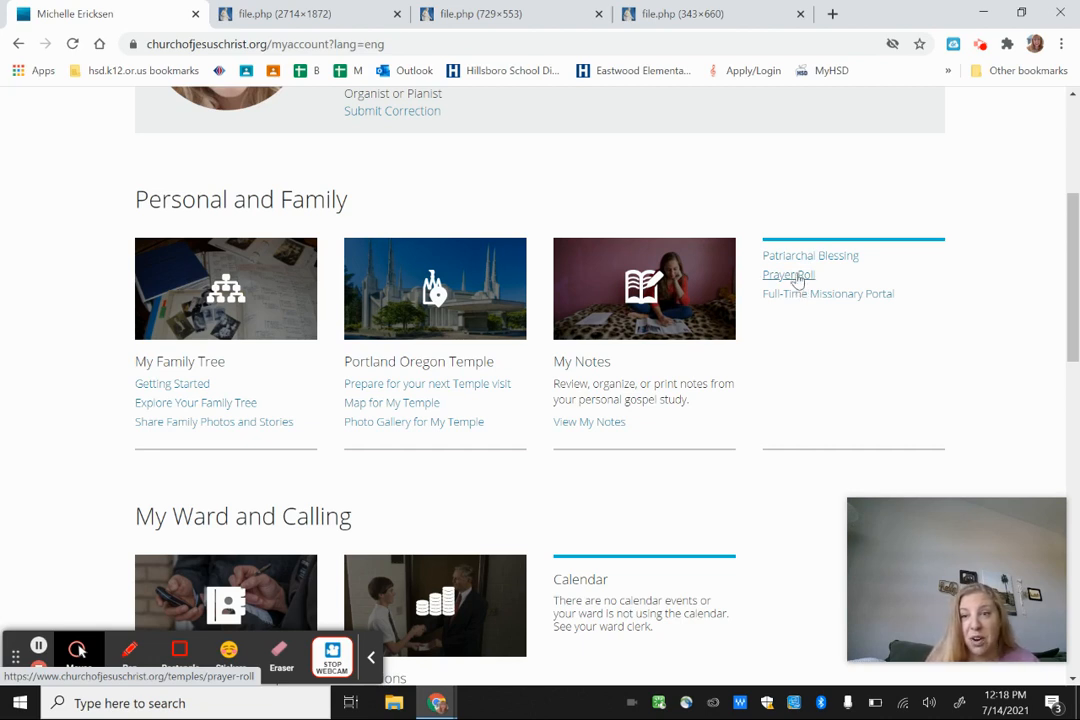
pyautogui.scroll(-1, 779, 374)
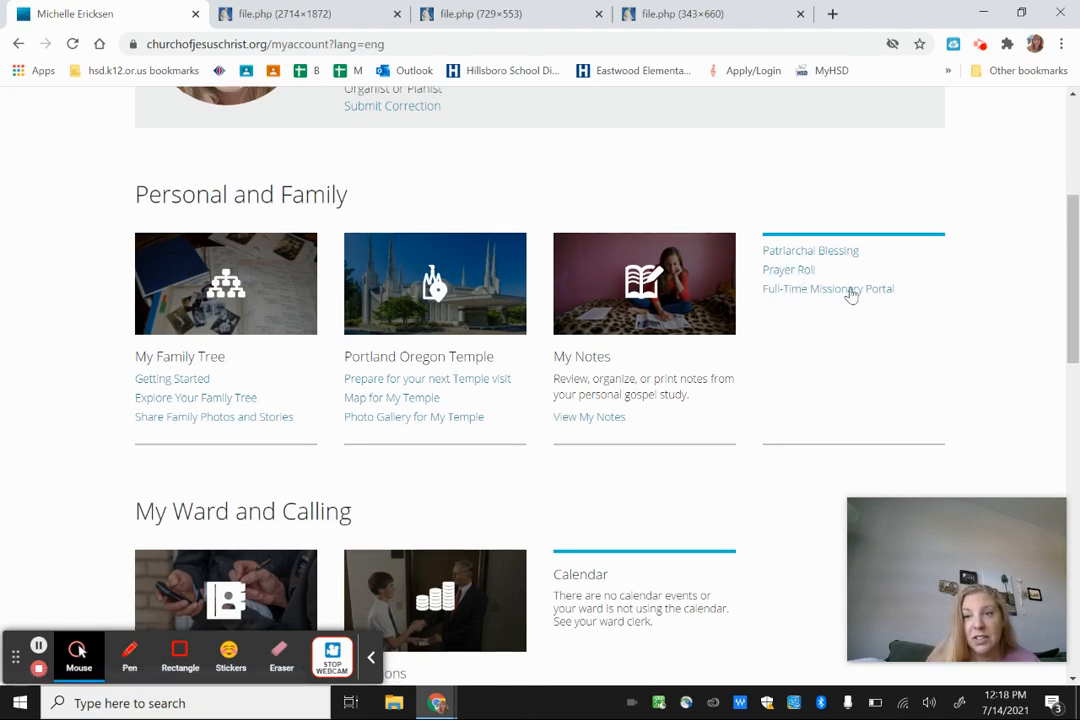
pyautogui.scroll(-3, 771, 392)
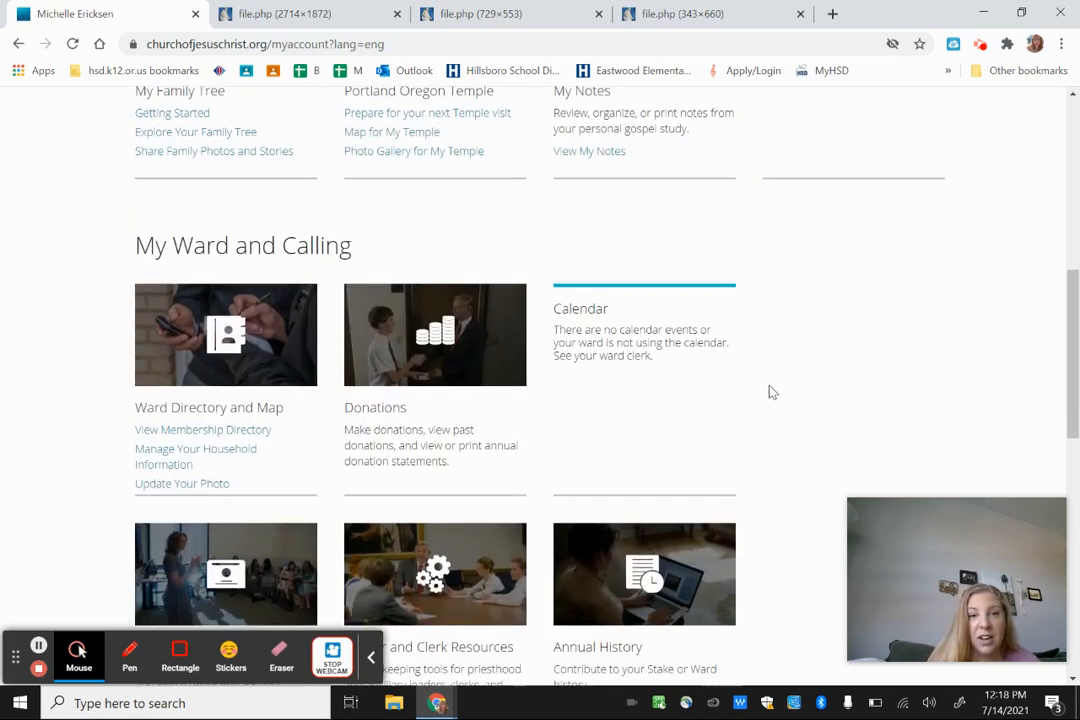
pyautogui.scroll(-1, 771, 392)
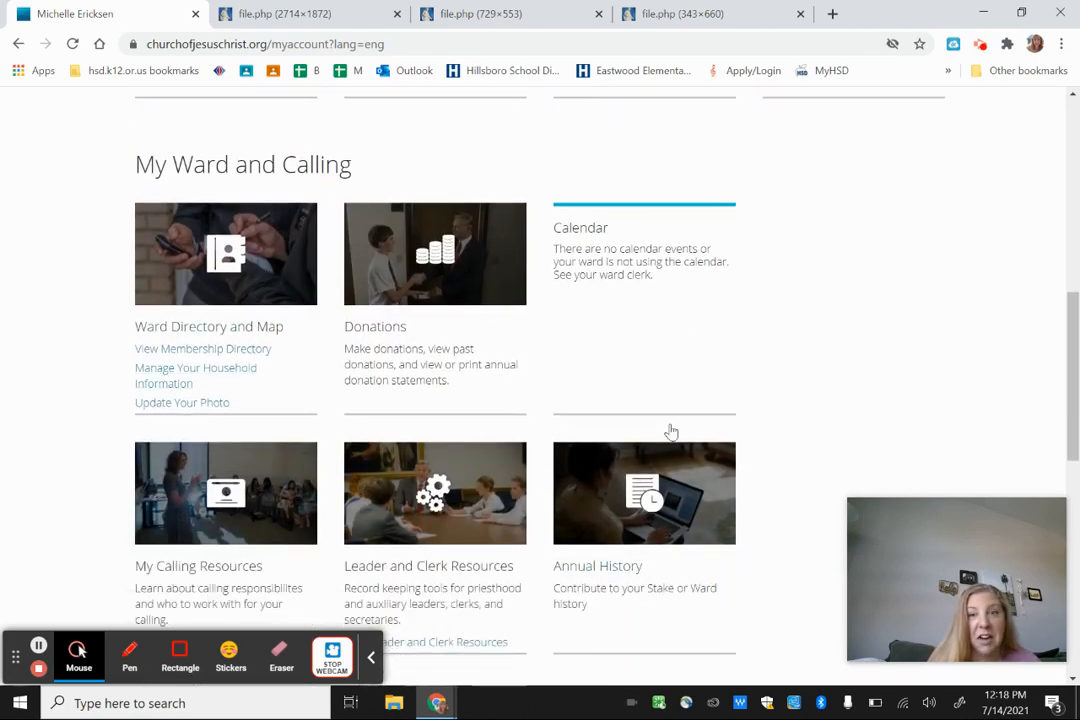
pyautogui.scroll(-4, 455, 500)
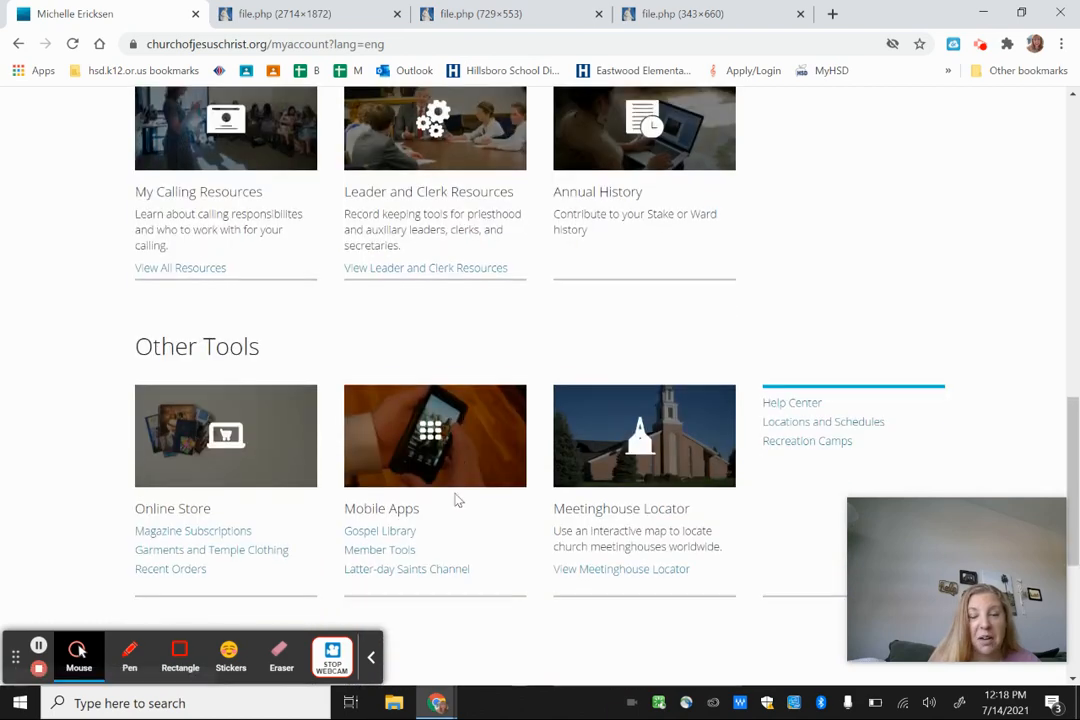
# - Recheck the ward, calling and other tool links on the account page and return to the church home page
pyautogui.scroll(3, 624, 319)
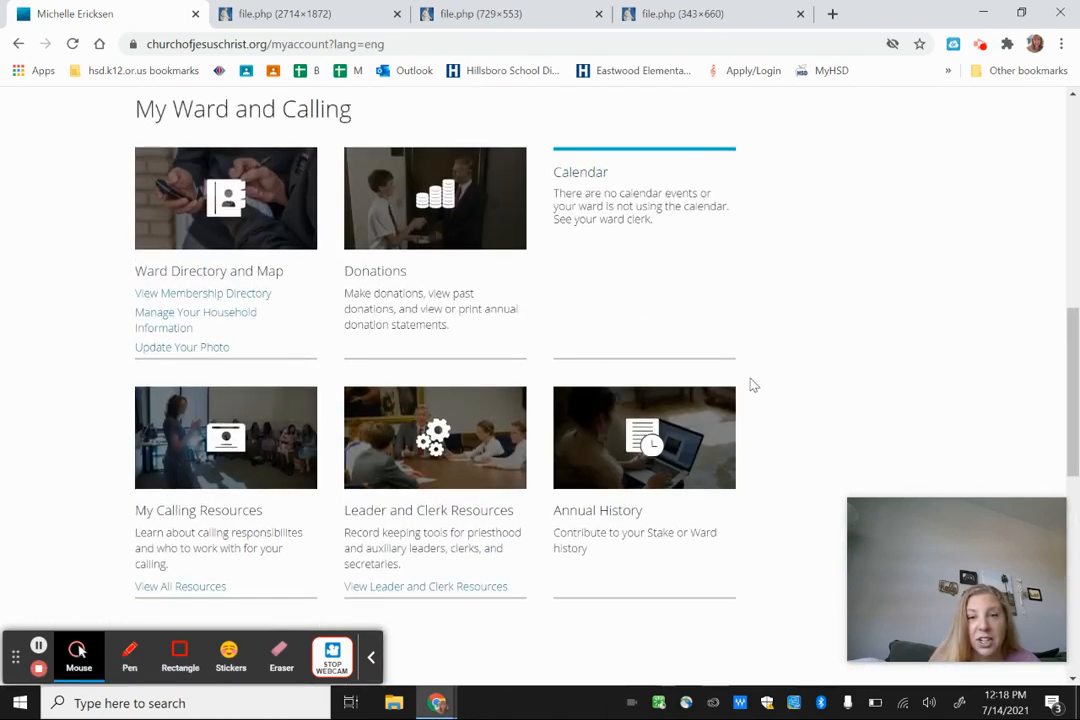
pyautogui.scroll(-2, 752, 385)
pyautogui.scroll(-1, 752, 385)
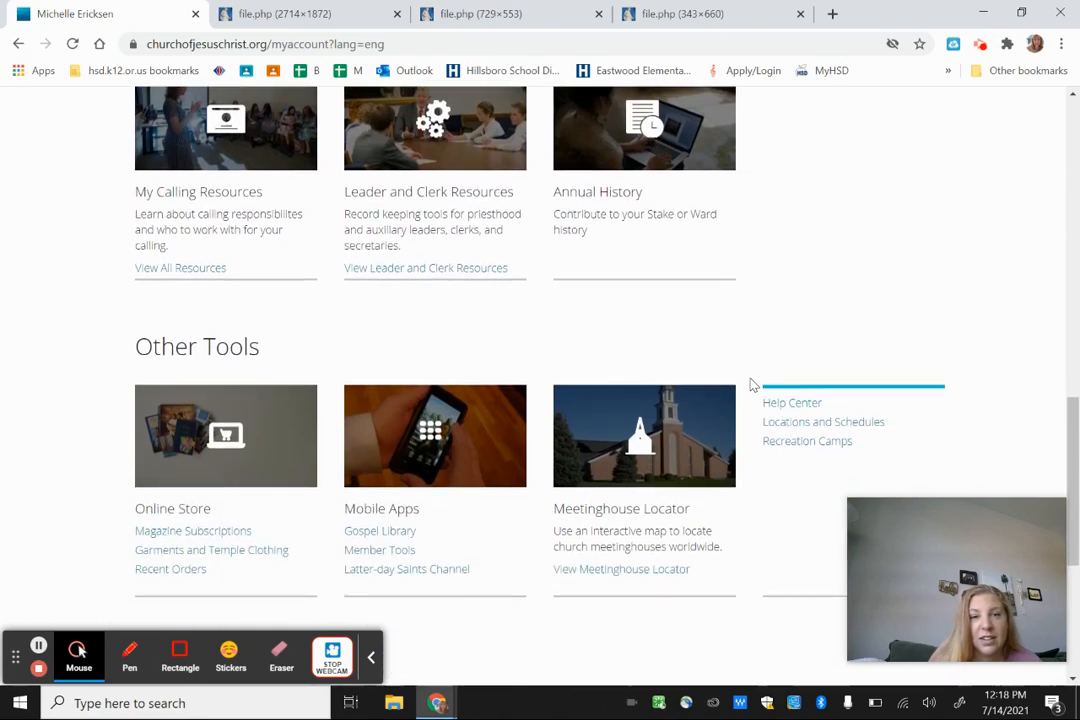
pyautogui.scroll(-2, 752, 385)
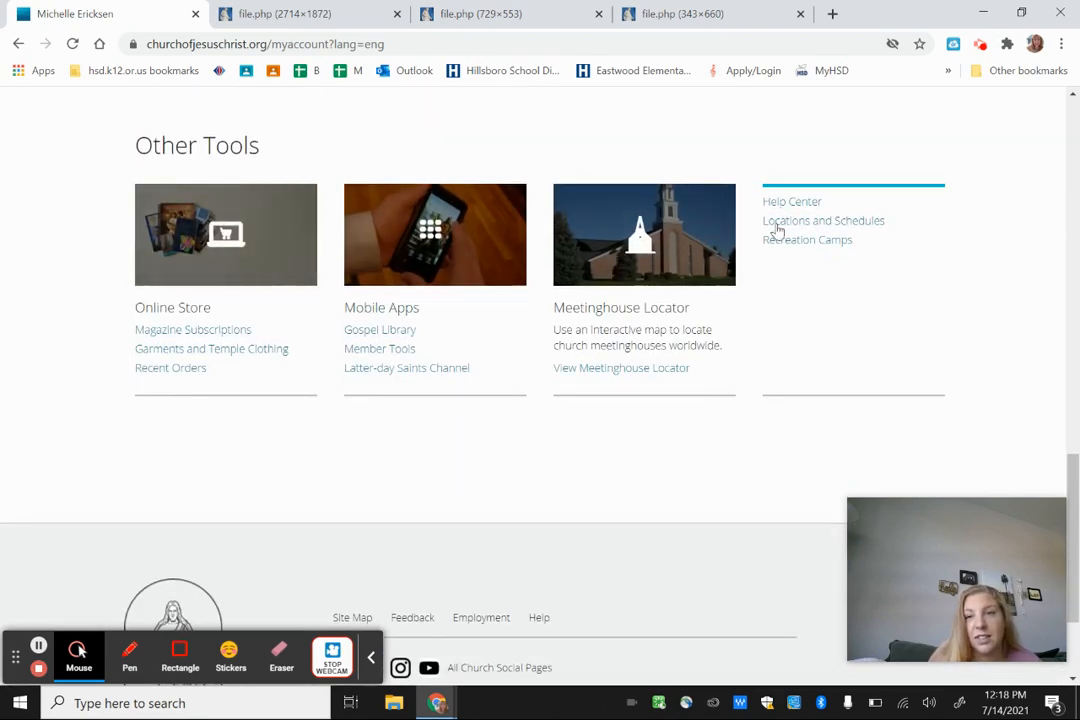
pyautogui.scroll(10, 439, 526)
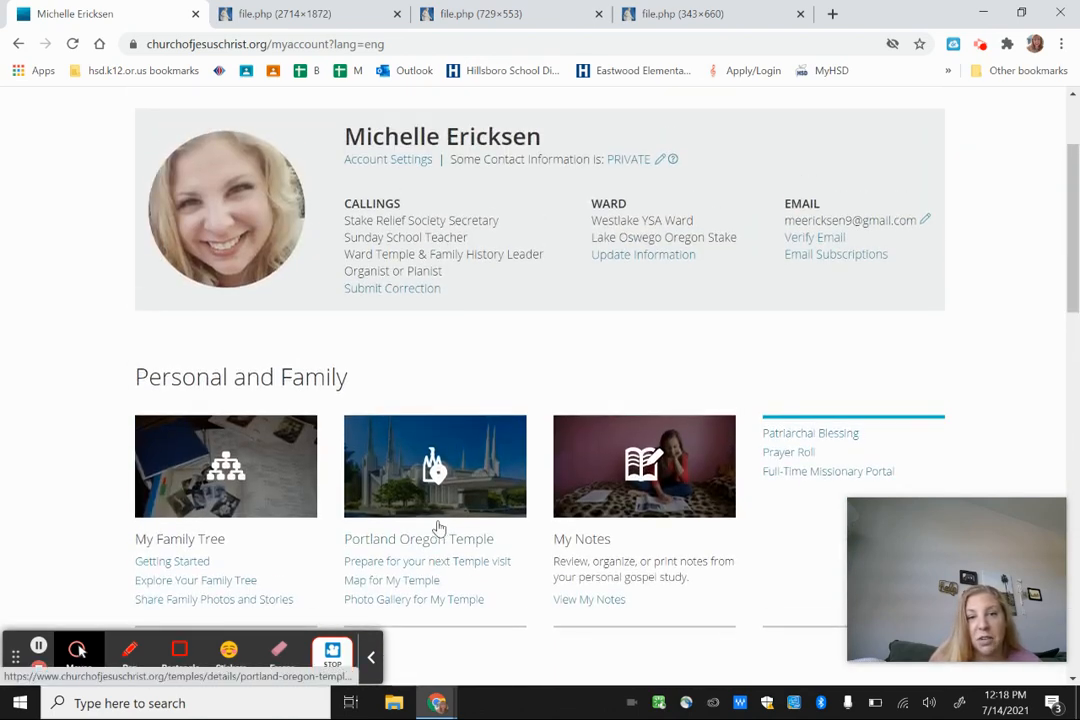
pyautogui.scroll(2, 439, 526)
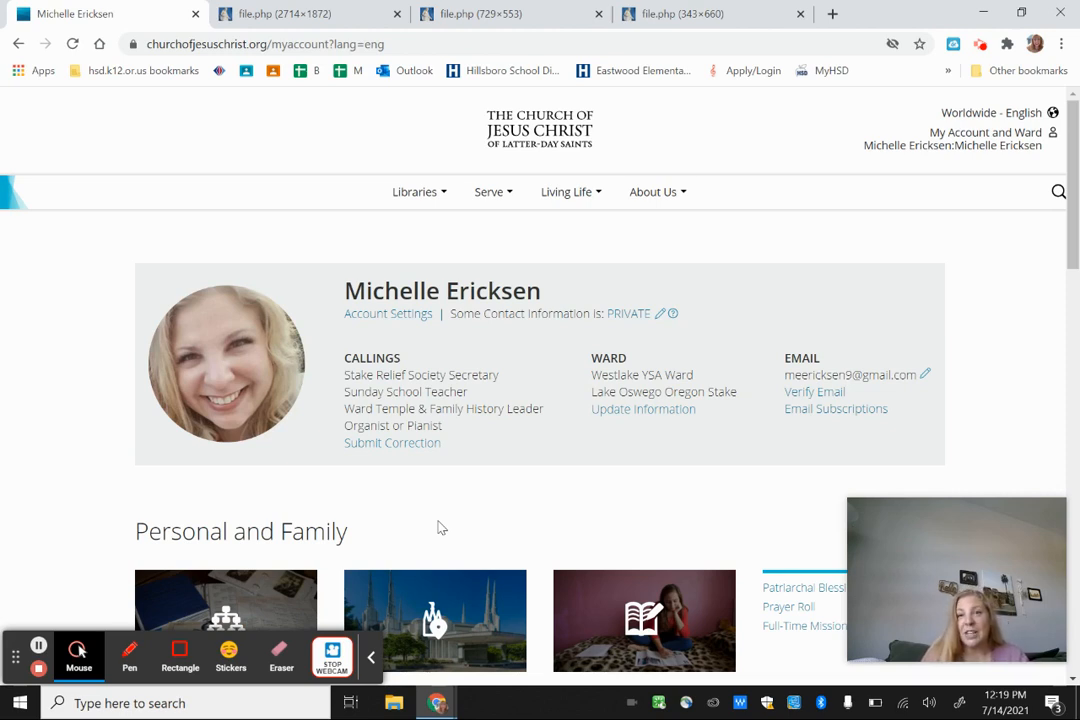
pyautogui.click(510, 147)
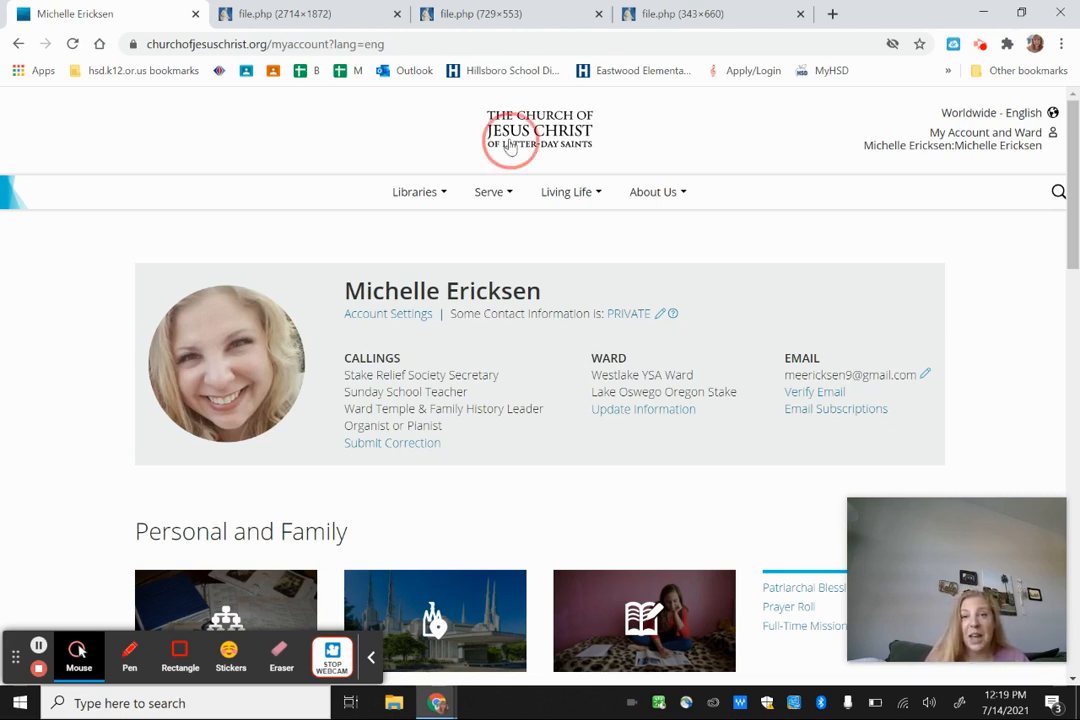